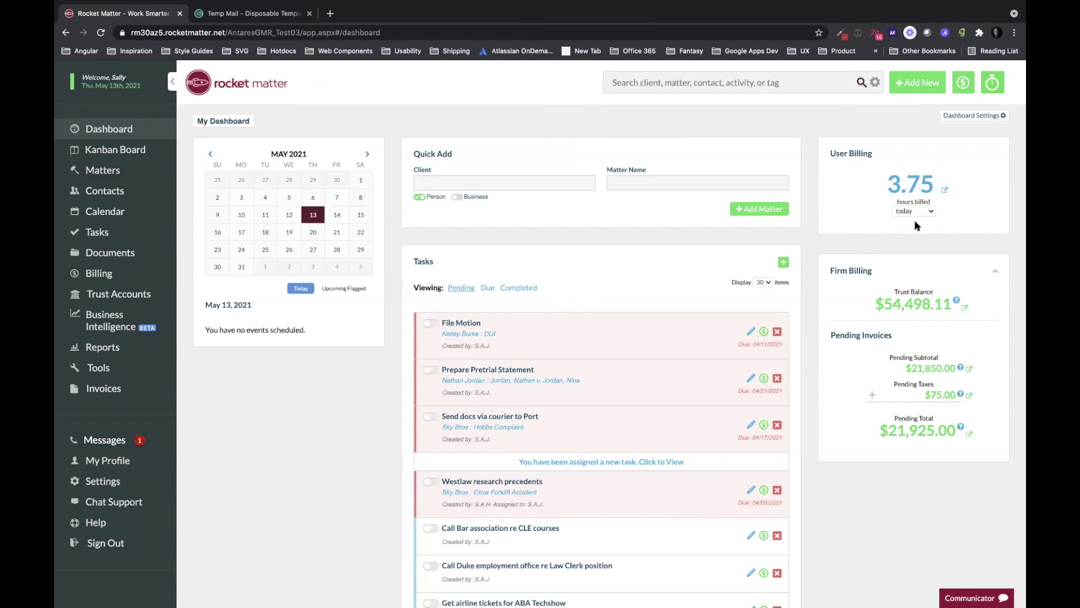
click(932, 214)
click(962, 211)
- Fill in a time entry with the description "test", Matter 001 and 1.2 billable units, and close it without saving
click(963, 86)
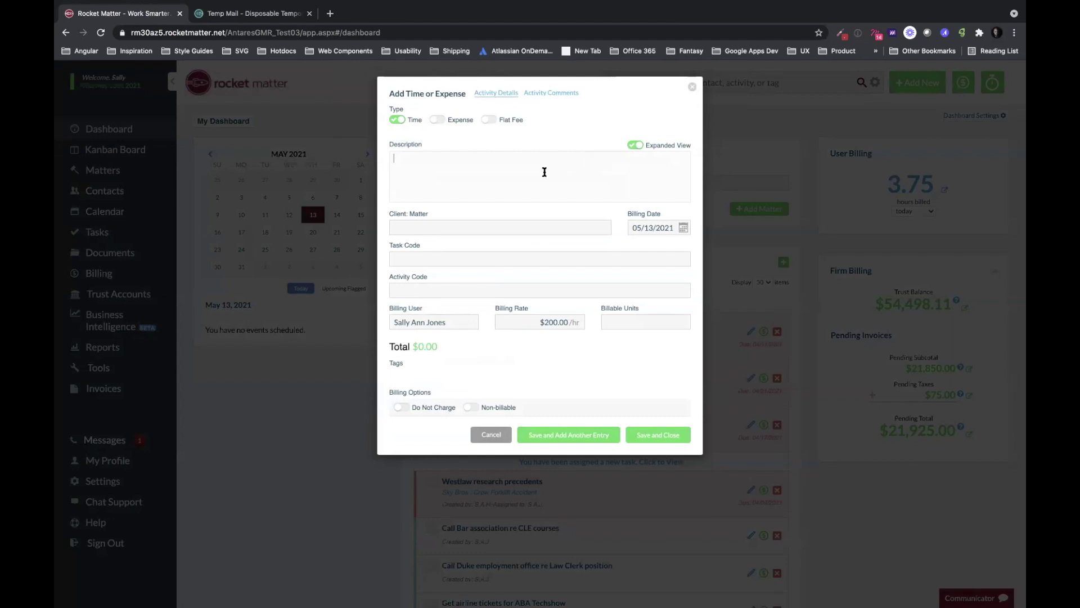
text(test)
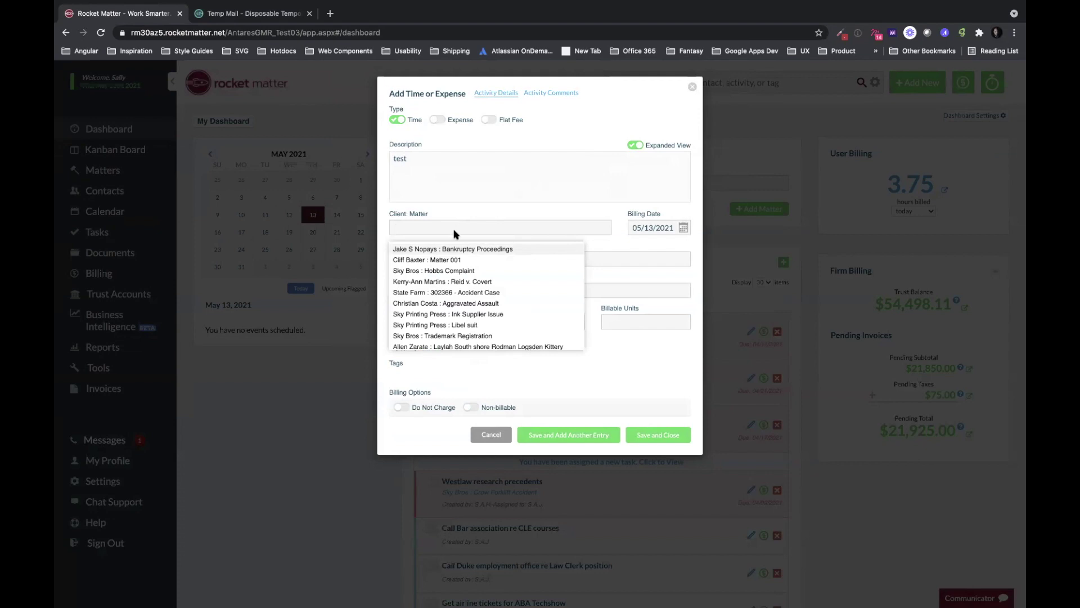
click(441, 259)
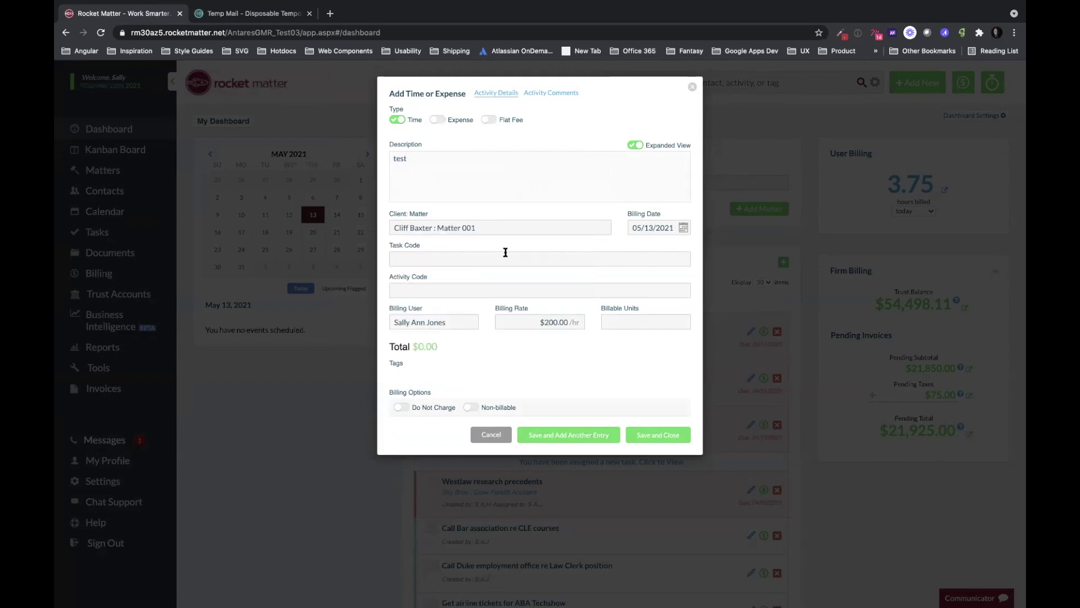
click(625, 319)
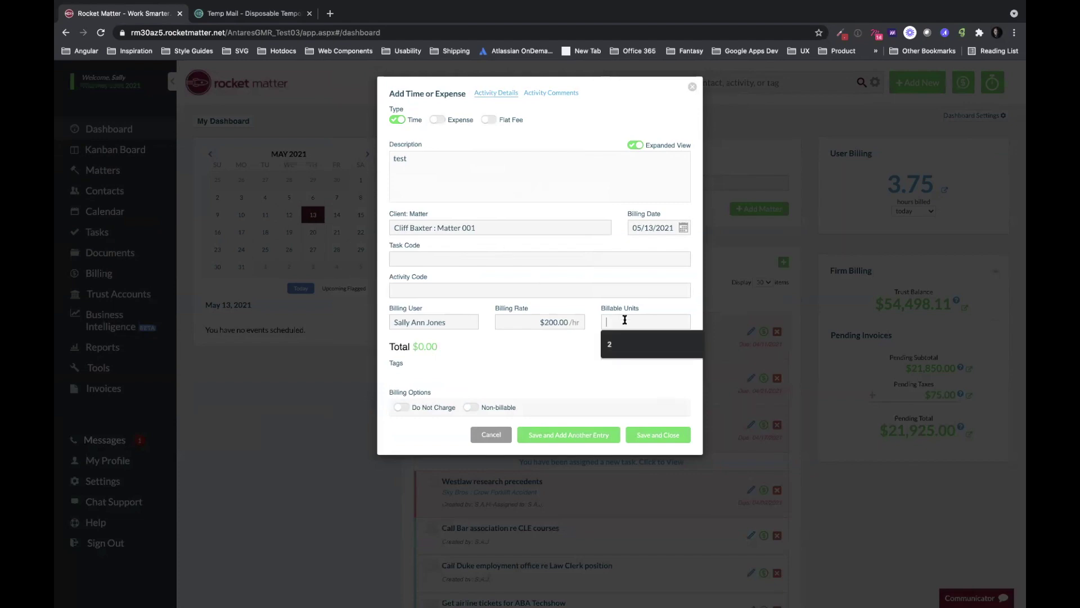
text(1.2)
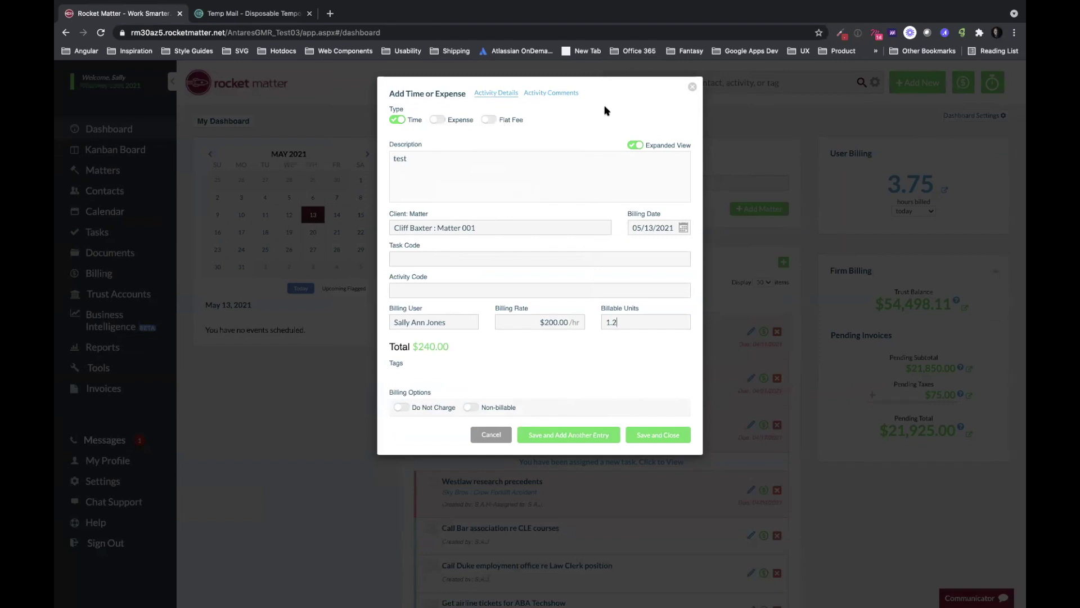
click(691, 87)
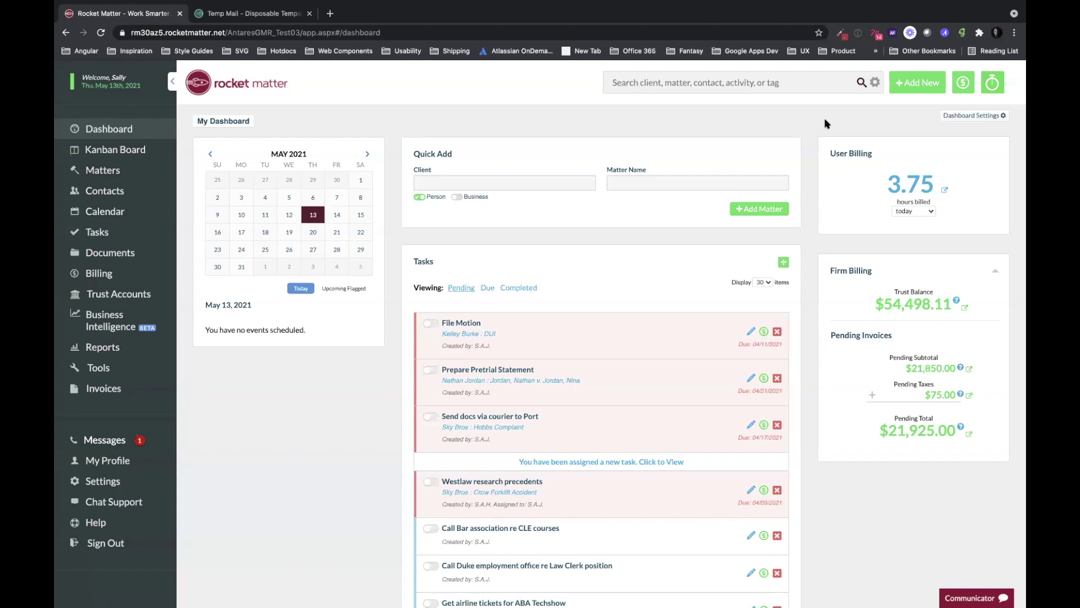
- Open a blank new event form to view its fields, and close it without saving
click(900, 85)
click(892, 155)
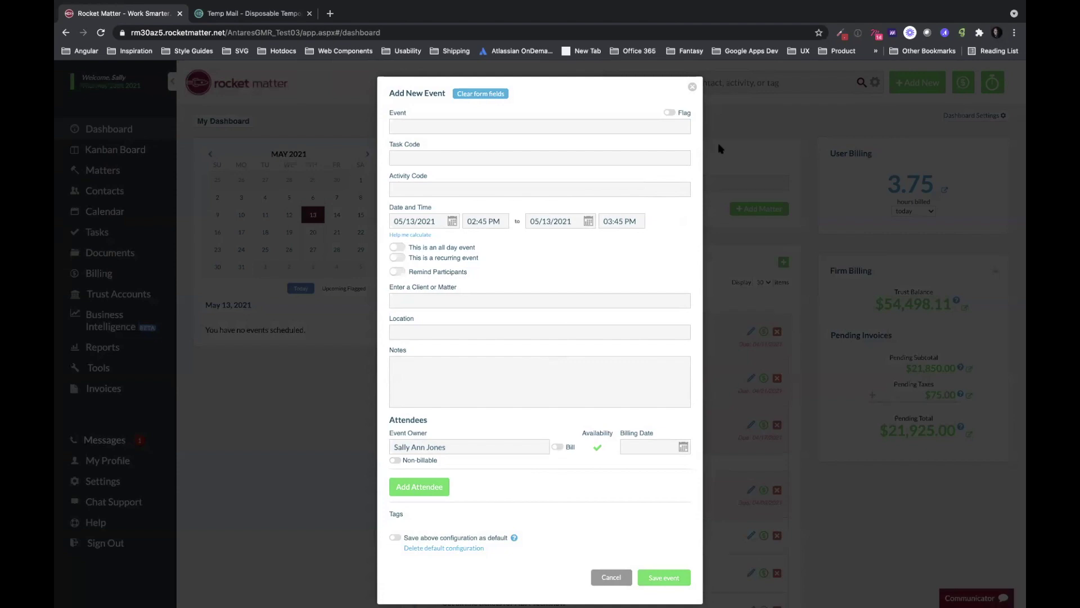
click(692, 89)
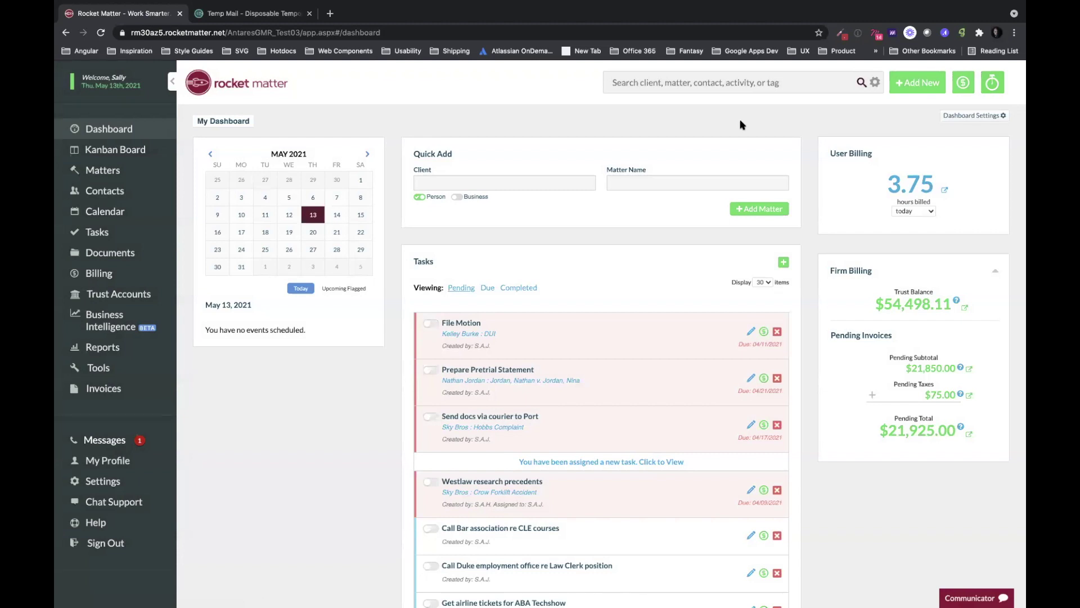
- Show the billing timer, start it, and open the DUI matter linked to the File Motion task
click(994, 86)
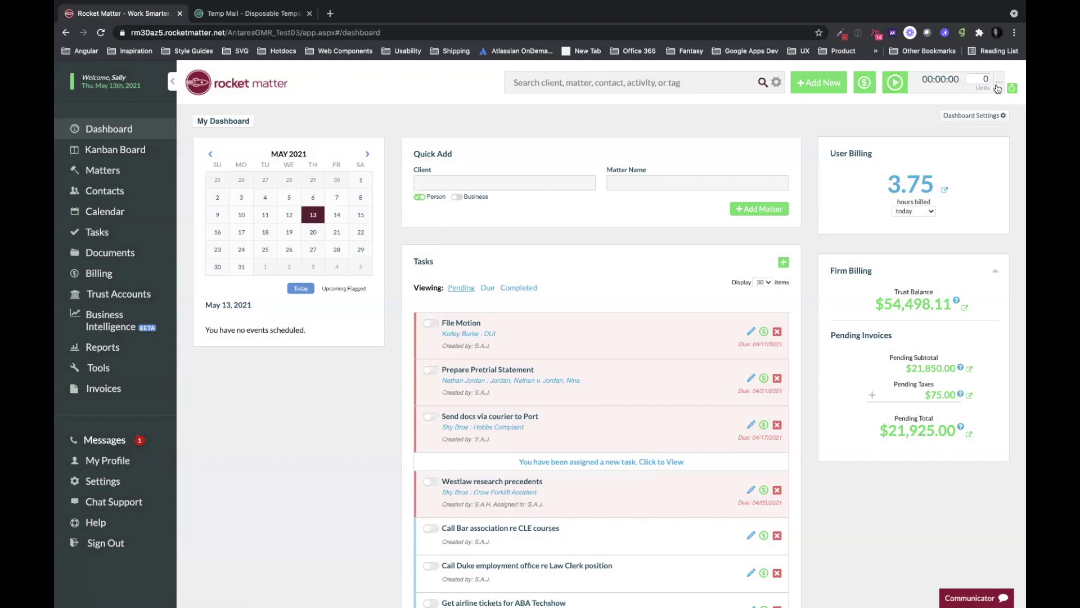
click(894, 83)
click(471, 336)
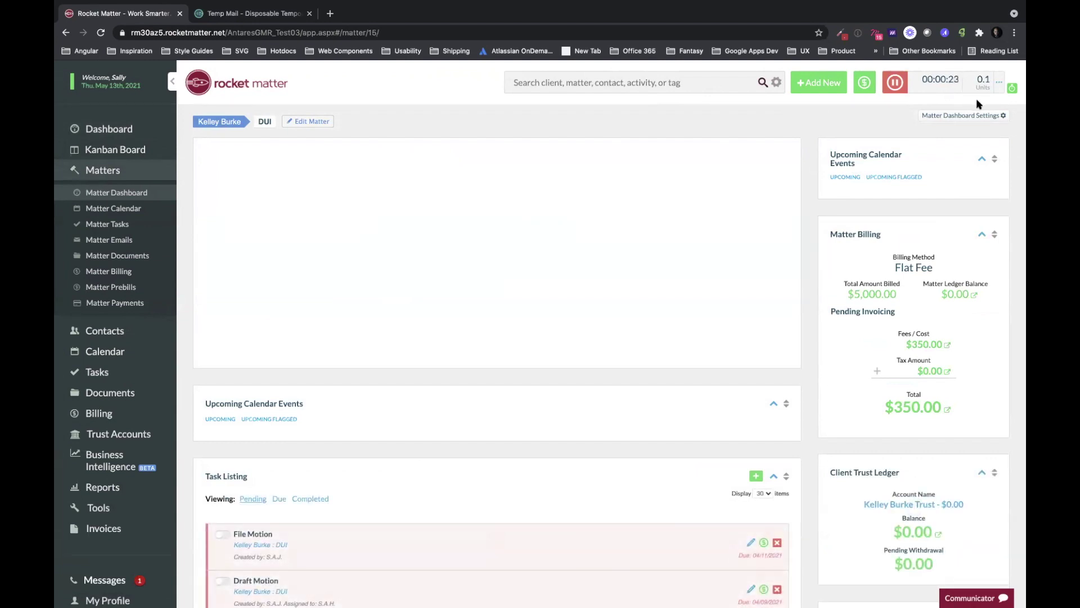
- Add and start a second timer, and view the earlier timer in the timer list
click(1012, 90)
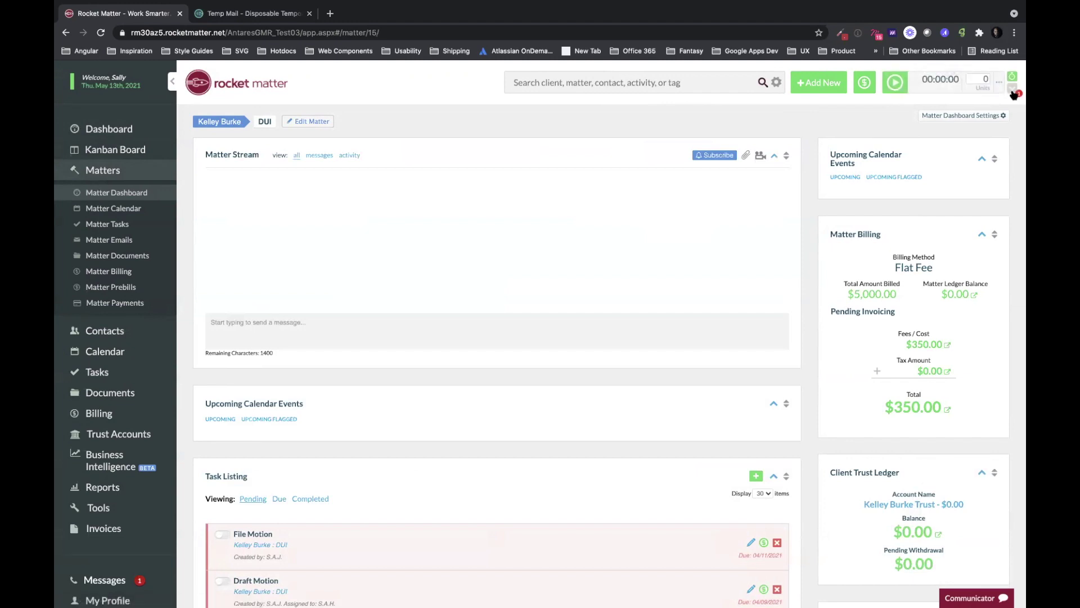
click(895, 83)
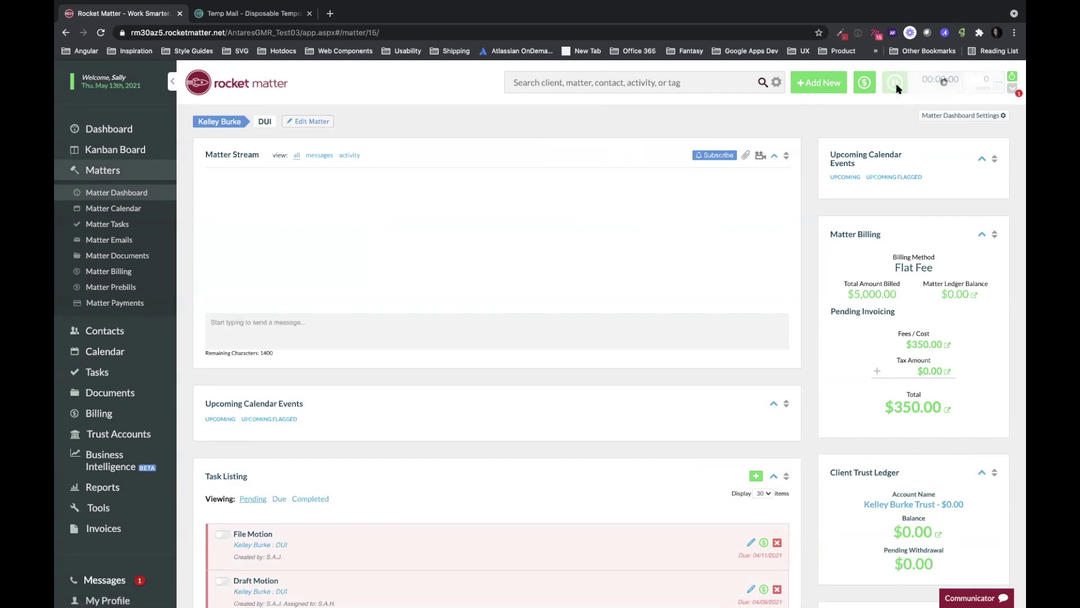
click(1012, 91)
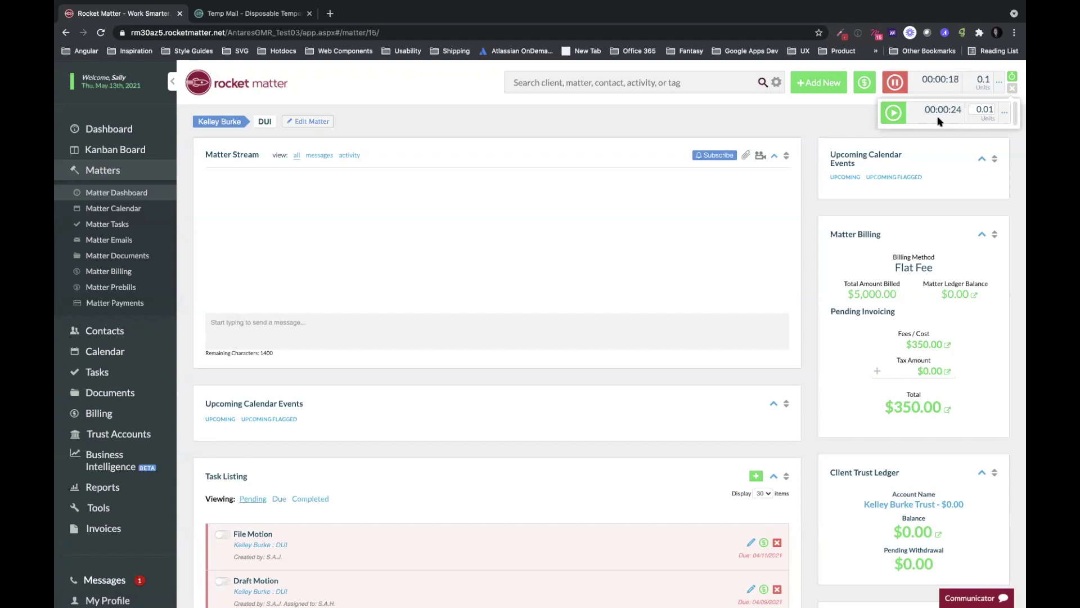
click(1013, 92)
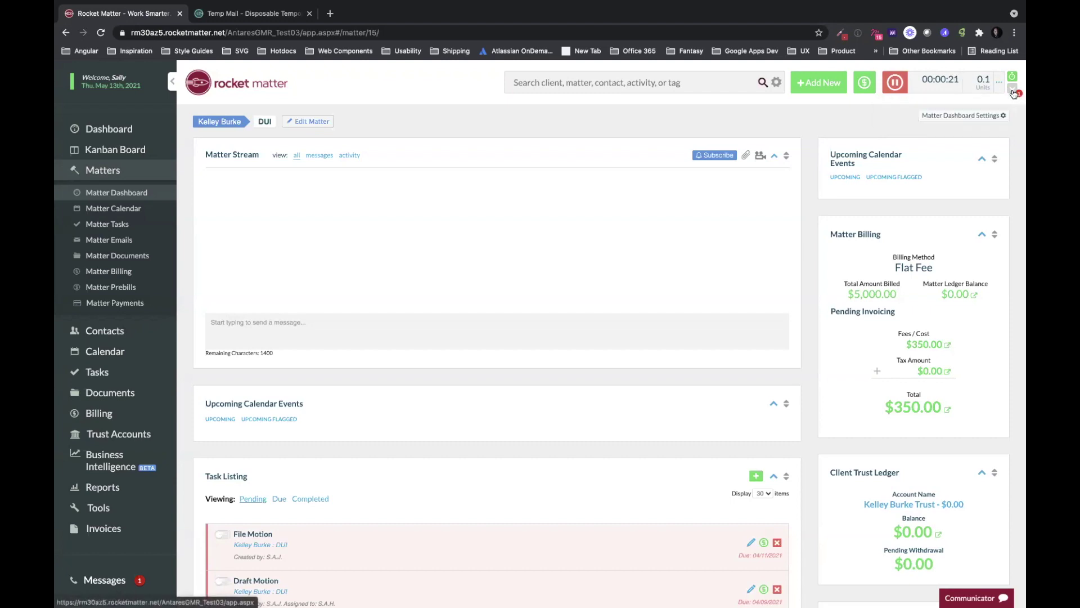
- Pause the running timer, and view its billing details without changing them
click(895, 86)
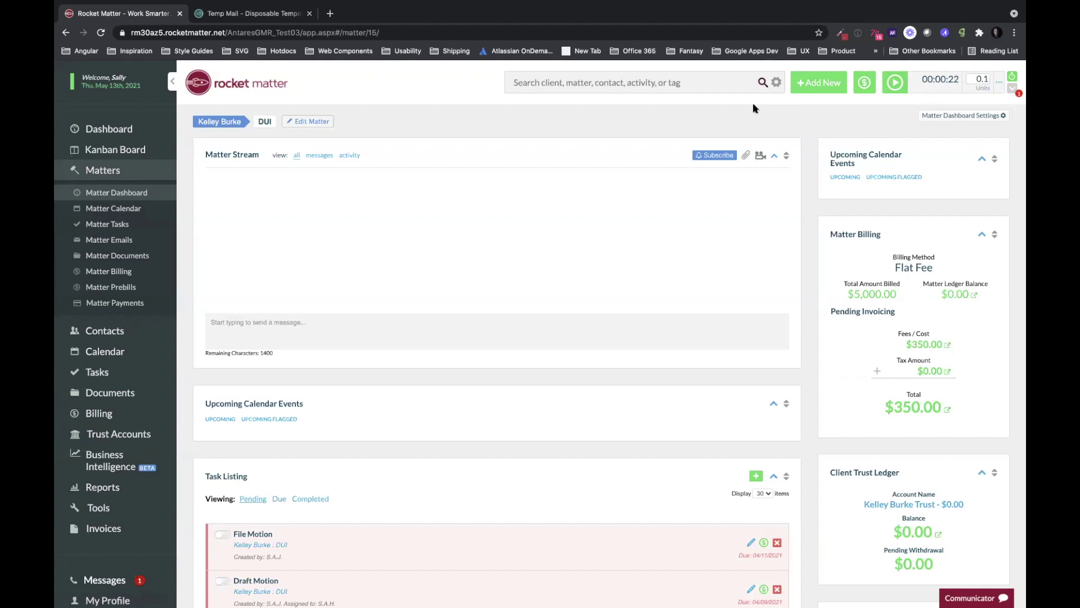
click(998, 85)
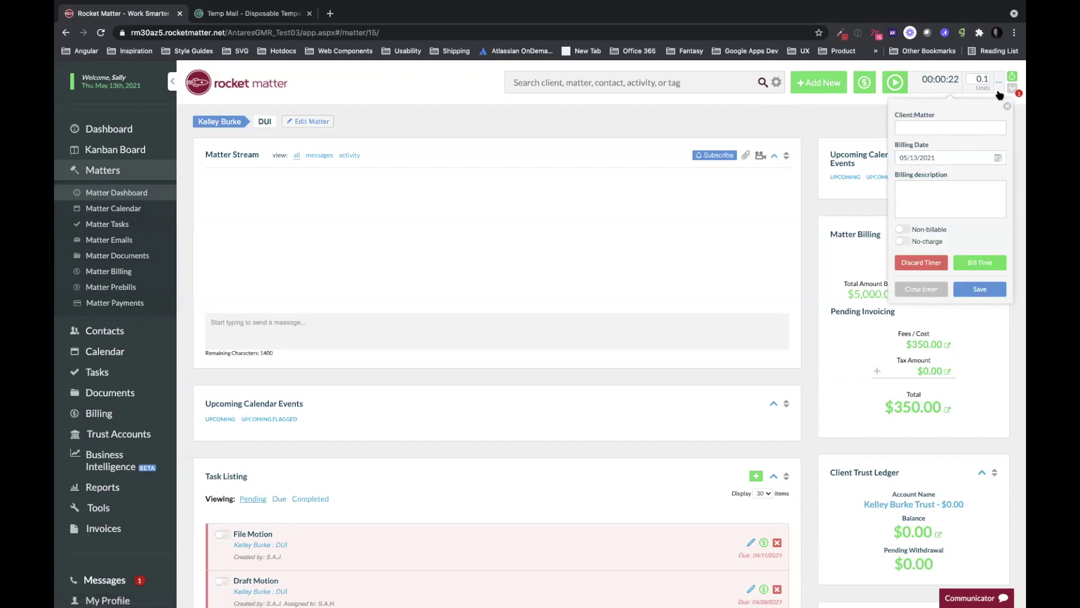
click(1007, 106)
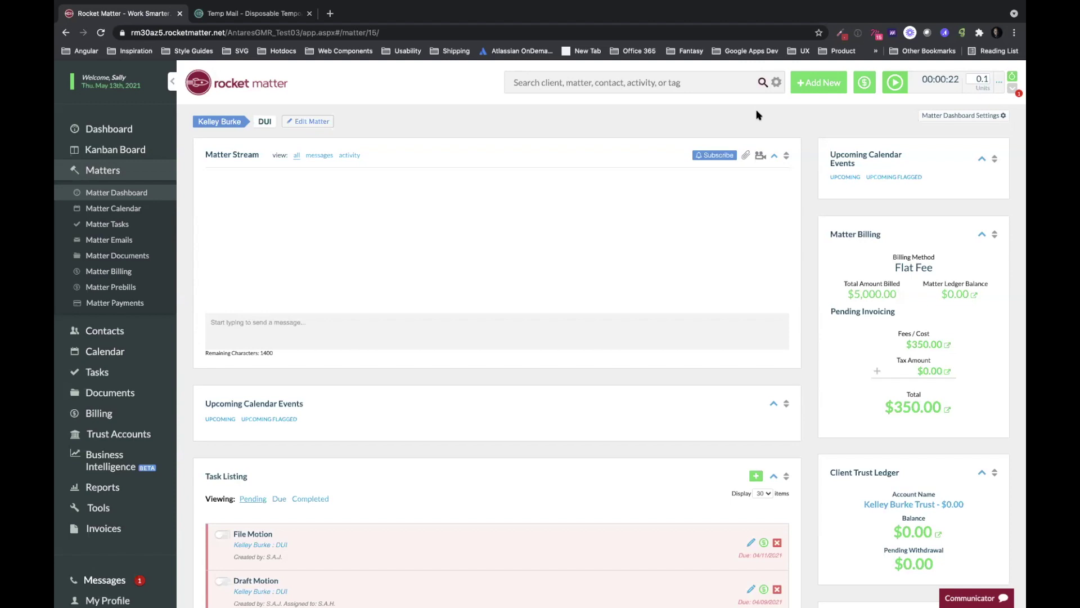
- Start and stop the built-in timer in a new task for the DUI matter, and close the task unsaved
click(826, 85)
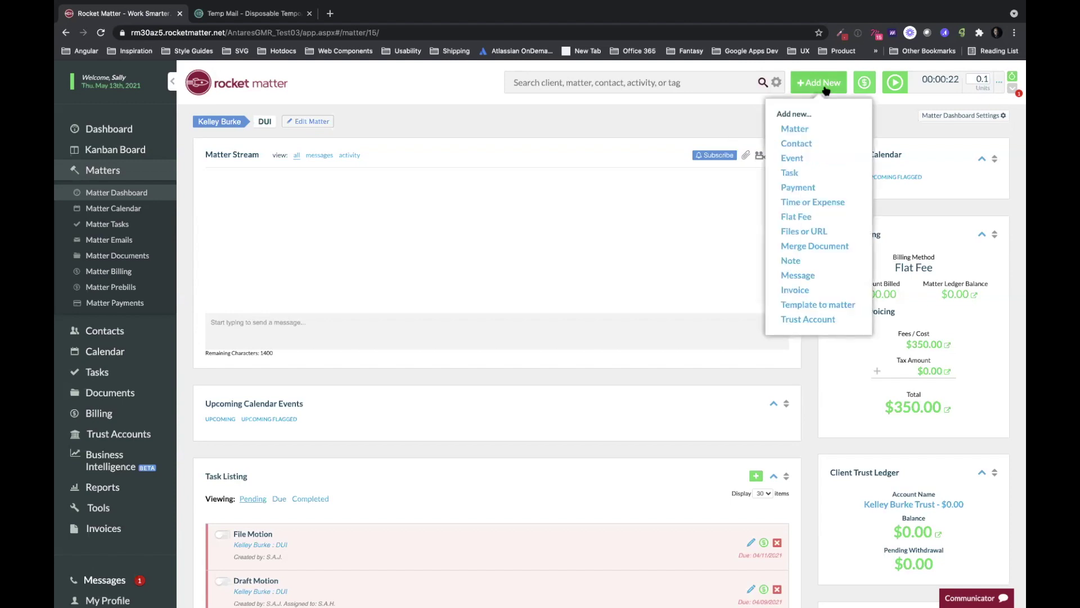
click(791, 173)
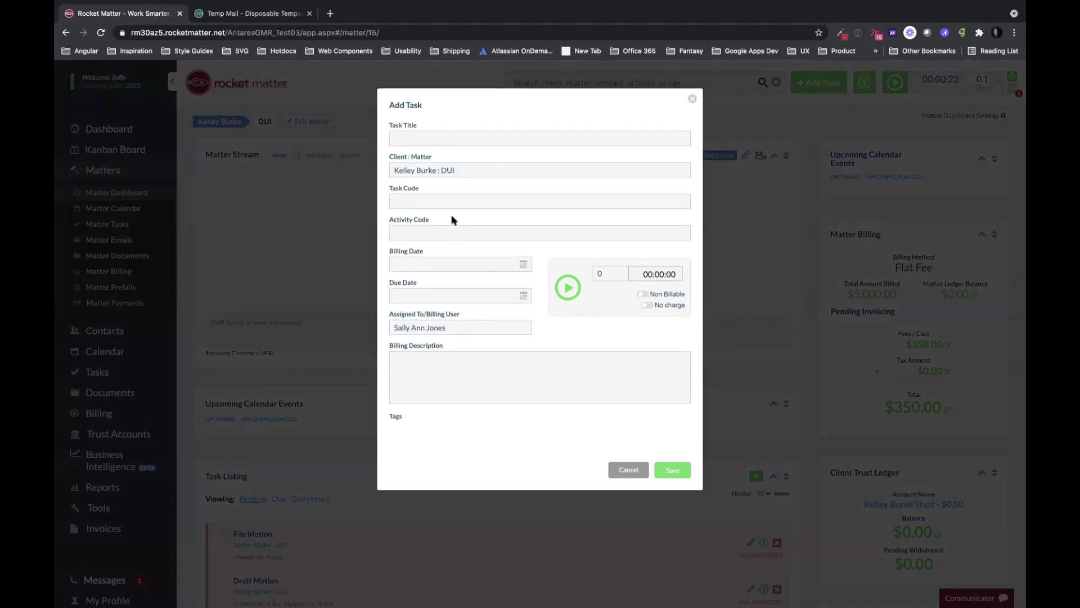
click(568, 288)
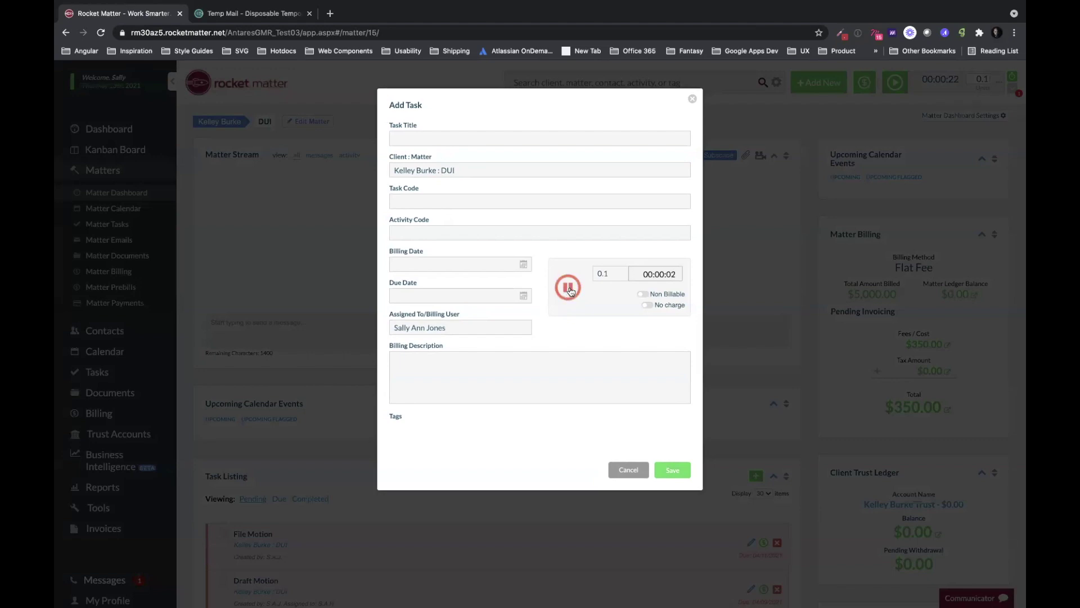
click(569, 291)
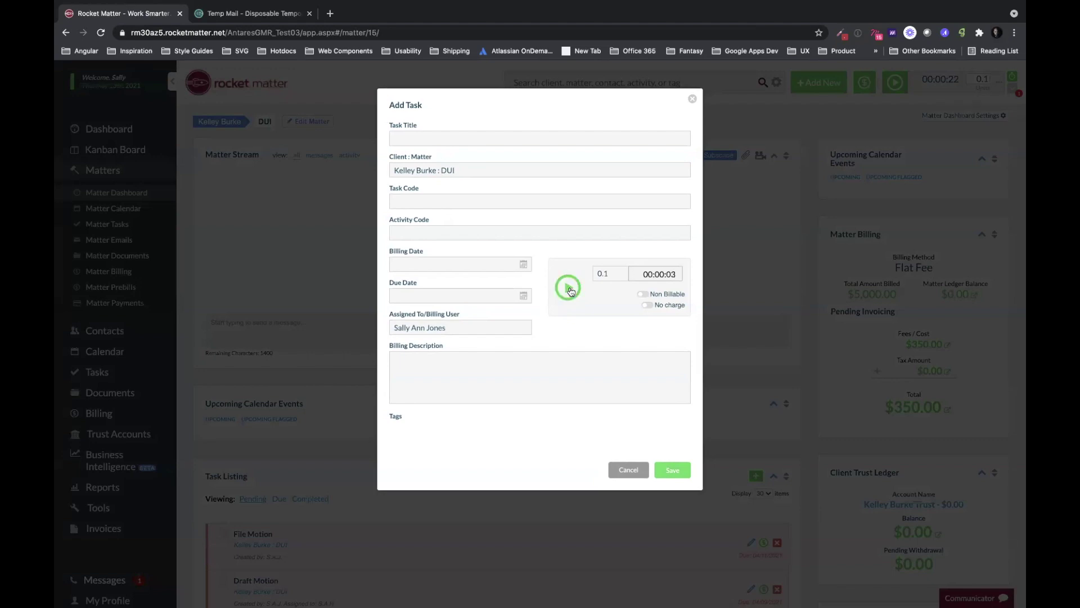
click(692, 100)
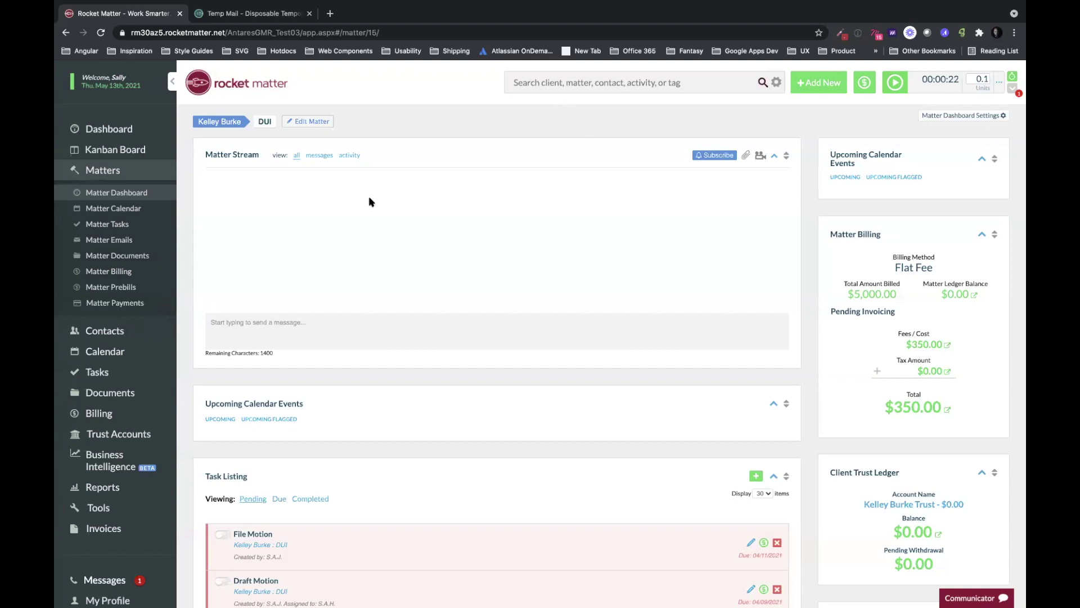
- Open the billing audit rules under Tools and review the configuration of the Sky Bros Billing Limit rule
scroll(135, 494, down, 3)
click(120, 493)
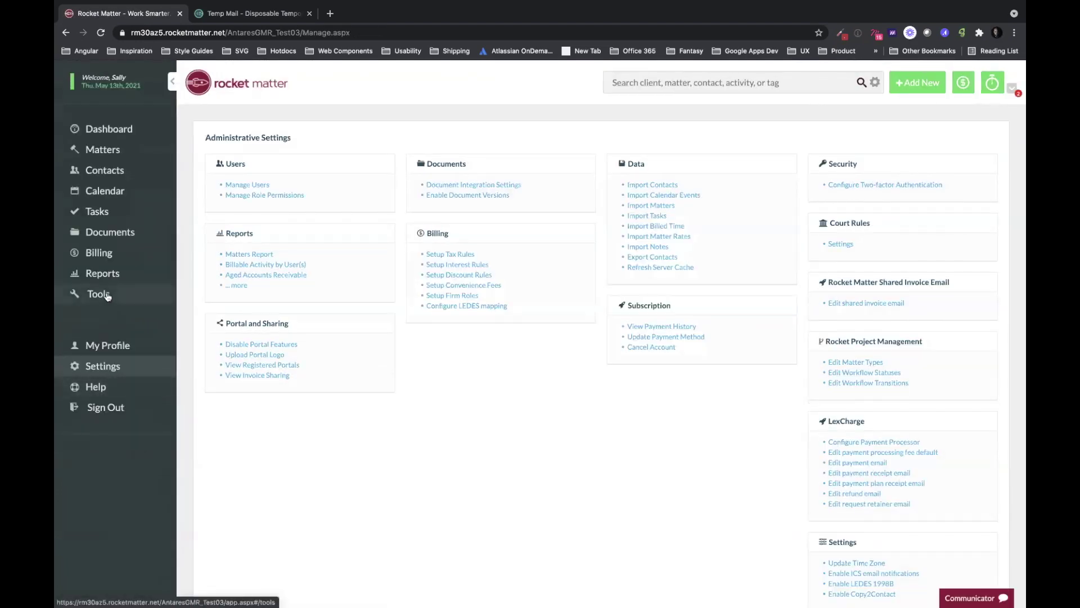
click(105, 295)
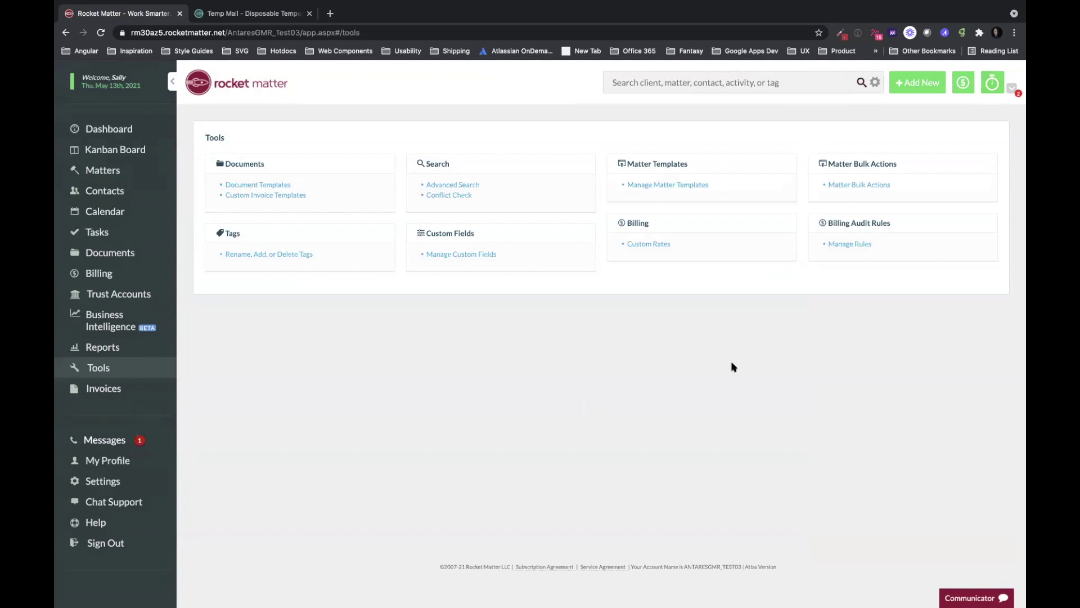
click(849, 244)
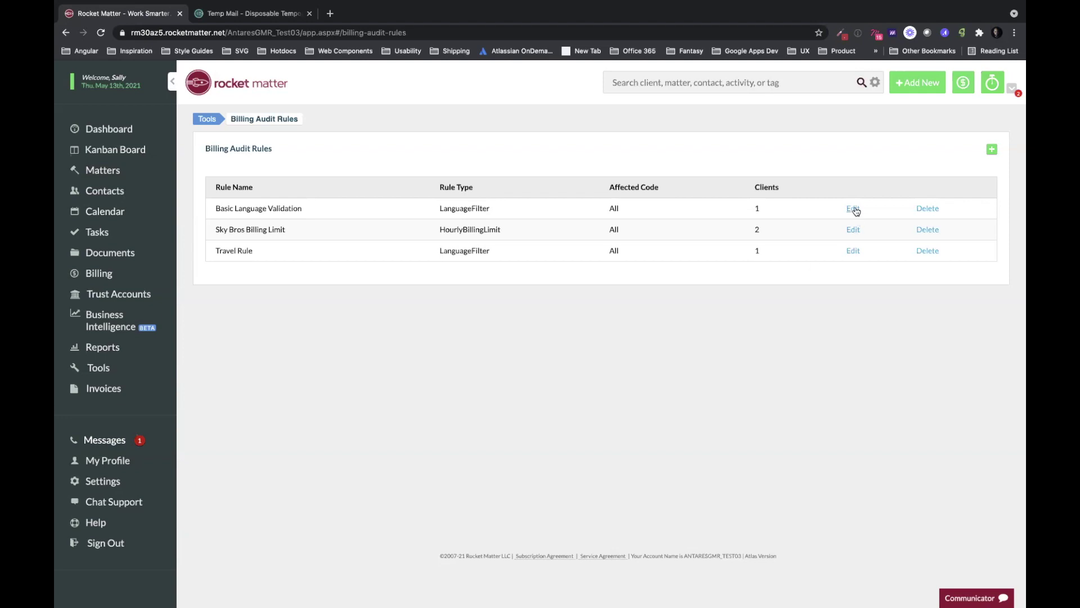
click(852, 229)
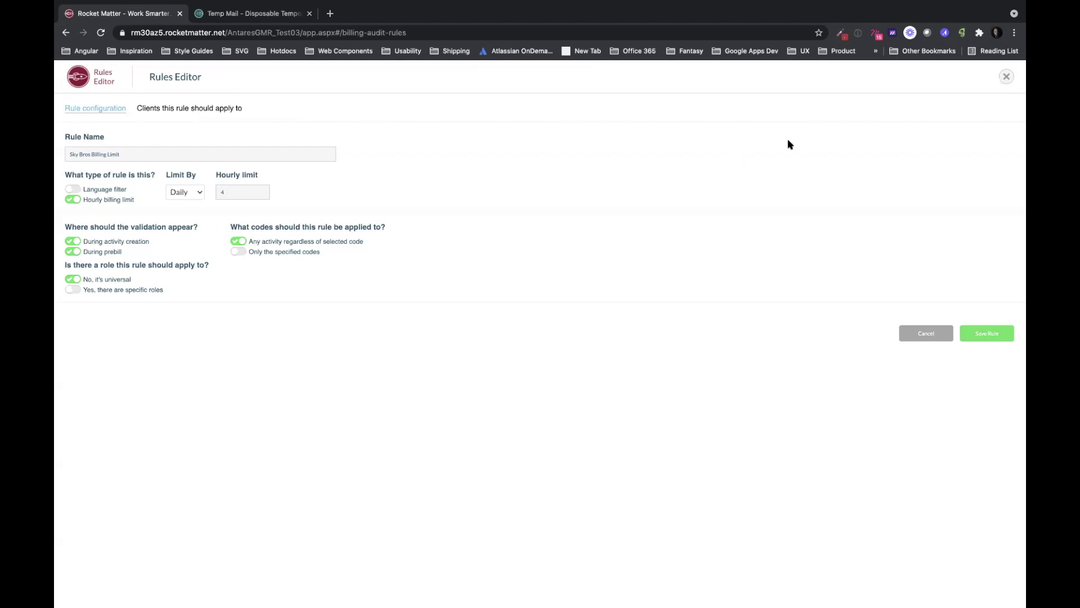
click(1005, 76)
- Try to save a time entry described "test" for Sky Bros : Hobbs Complaint with 5 billable units, and close it
click(963, 82)
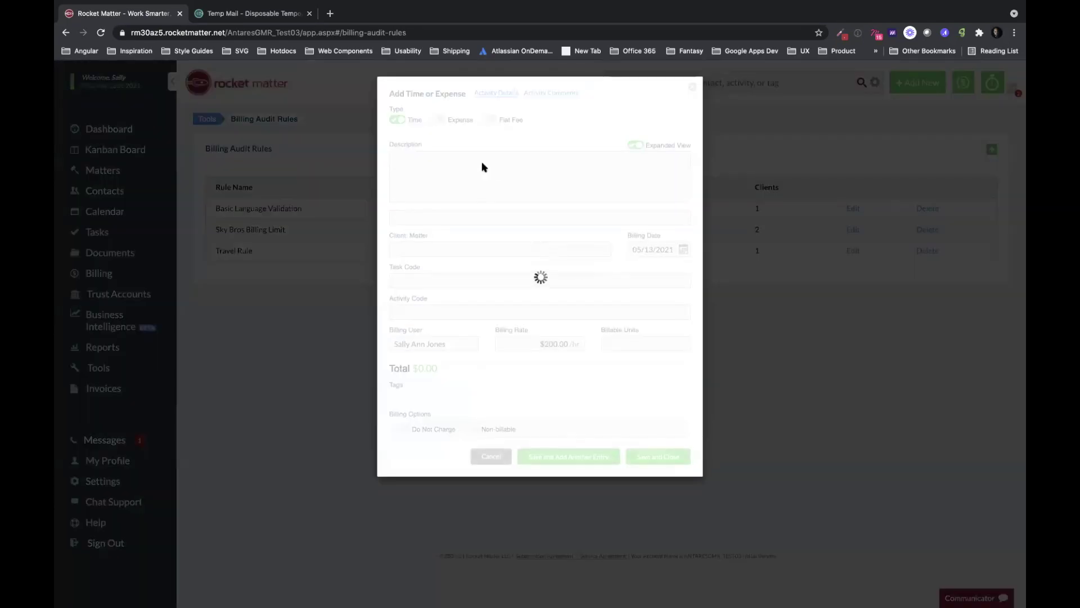
click(456, 174)
text(test)
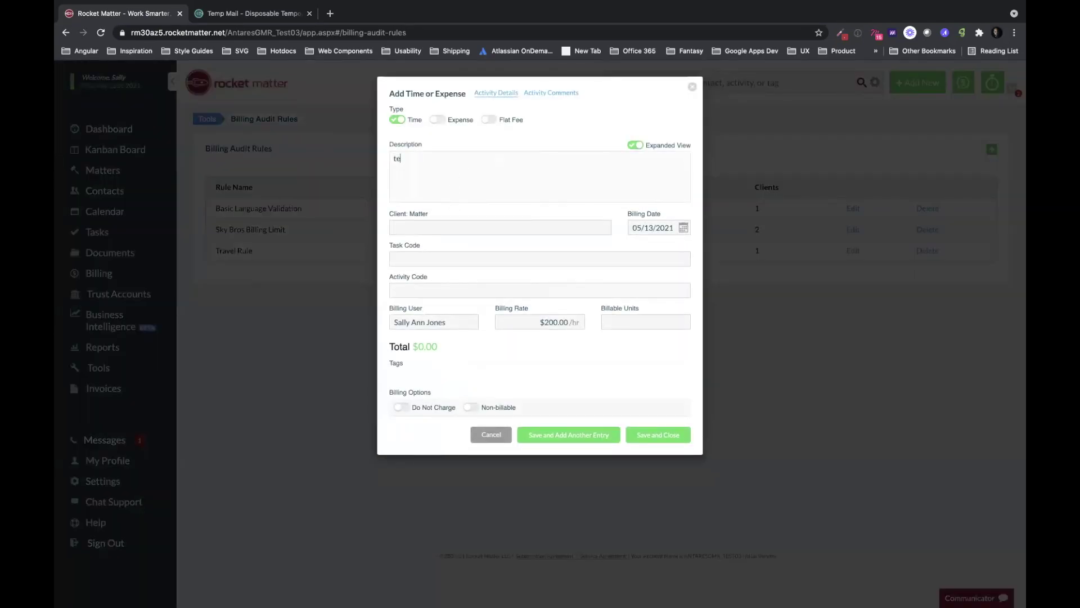
click(461, 229)
text(sky)
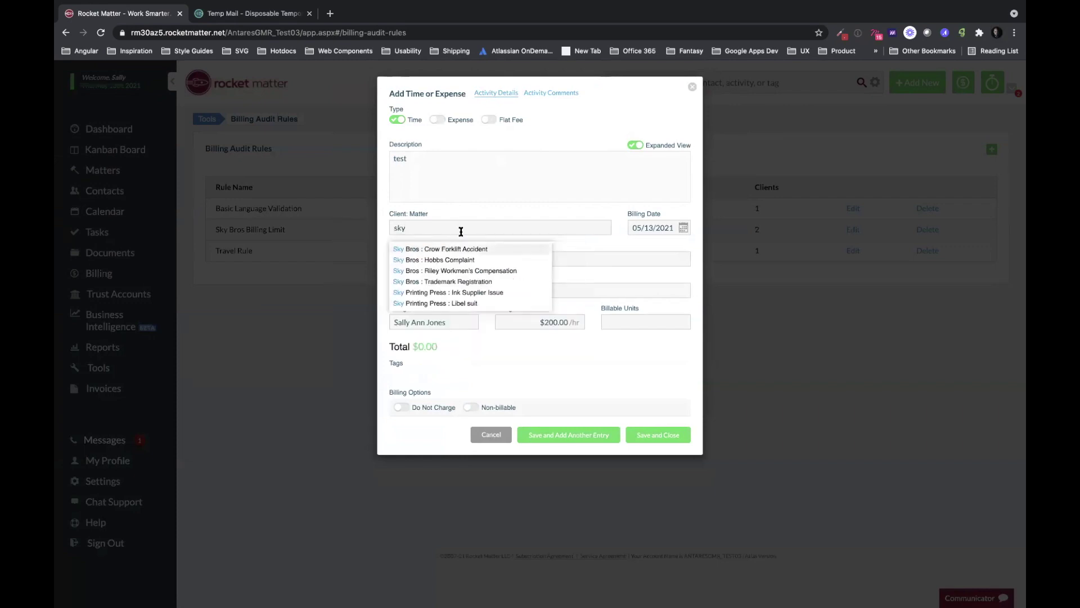
click(439, 260)
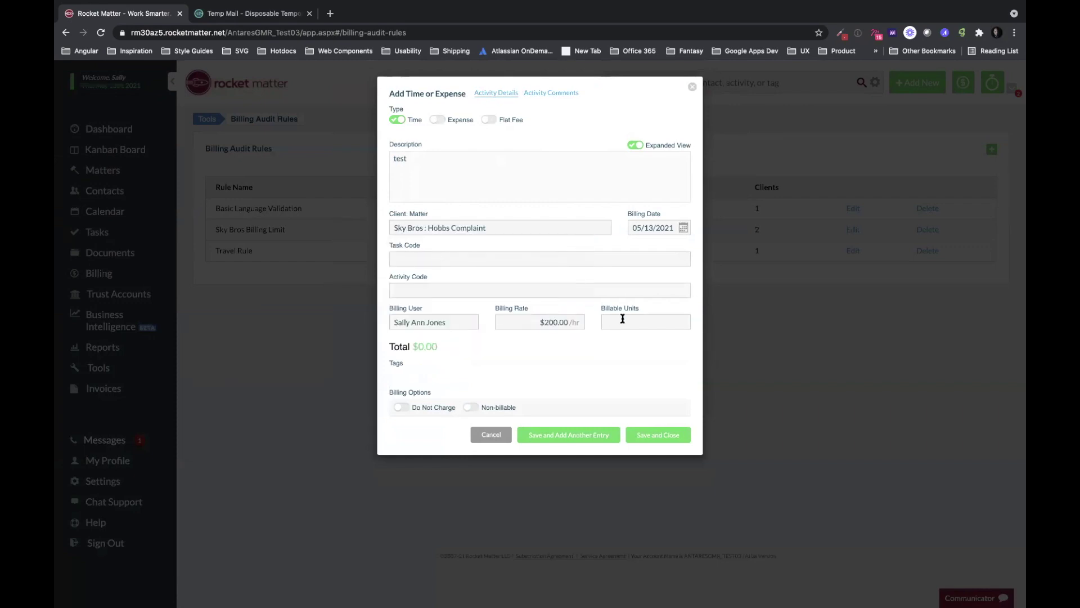
click(621, 320)
text(5)
click(645, 436)
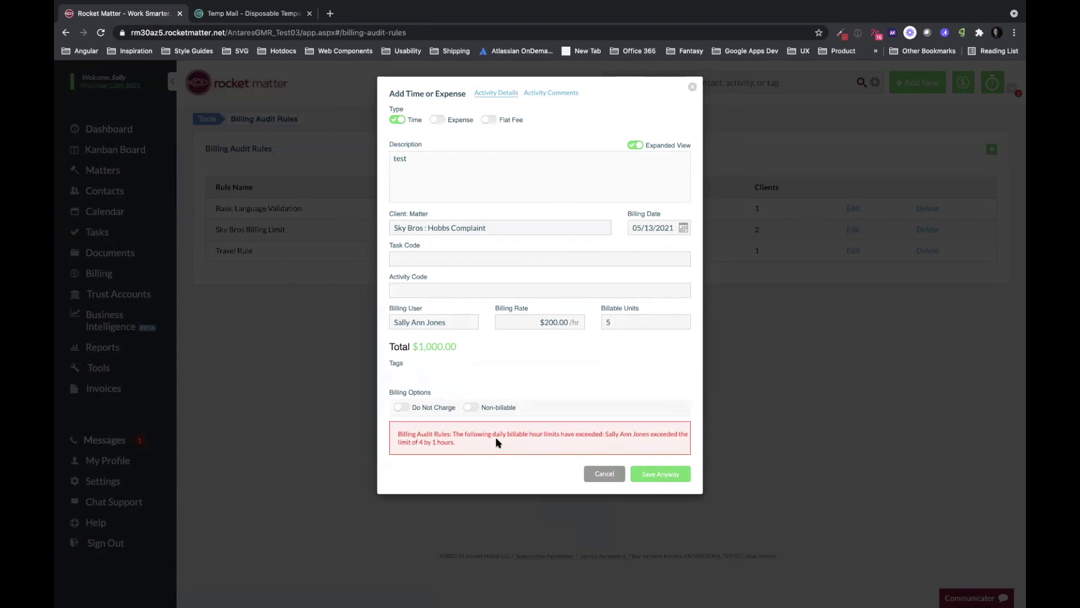
click(694, 88)
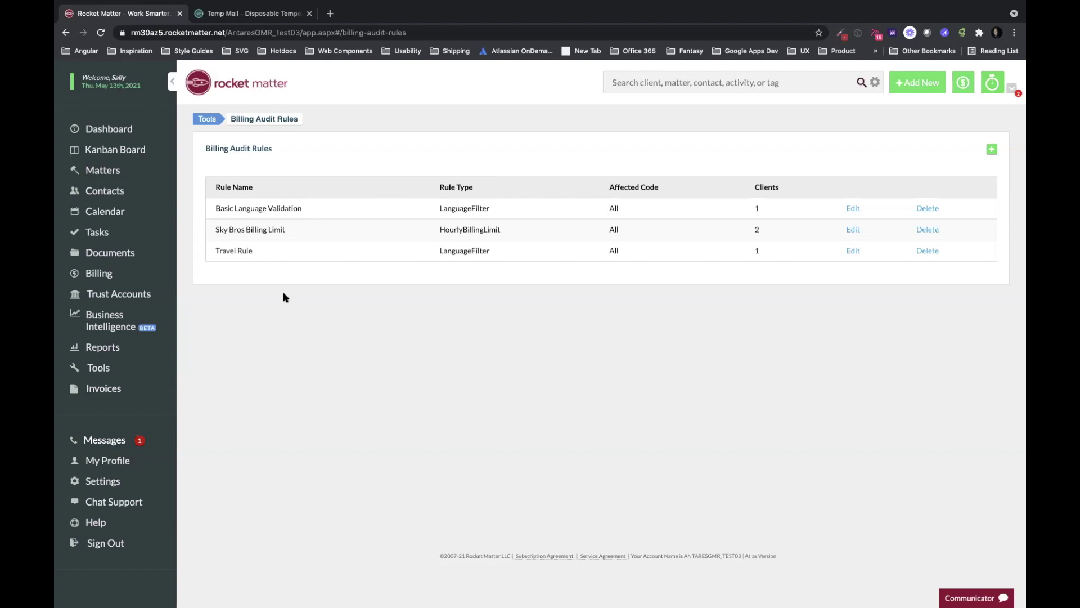
- Open the trust accounts, show the client filter, and switch from the list to the ledger view
click(146, 295)
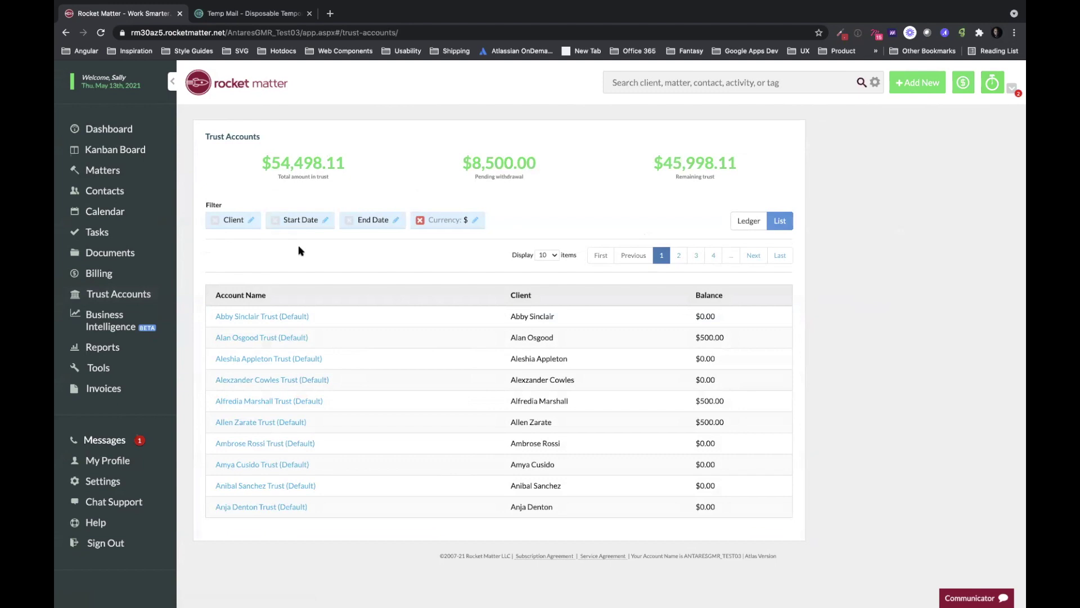
click(252, 221)
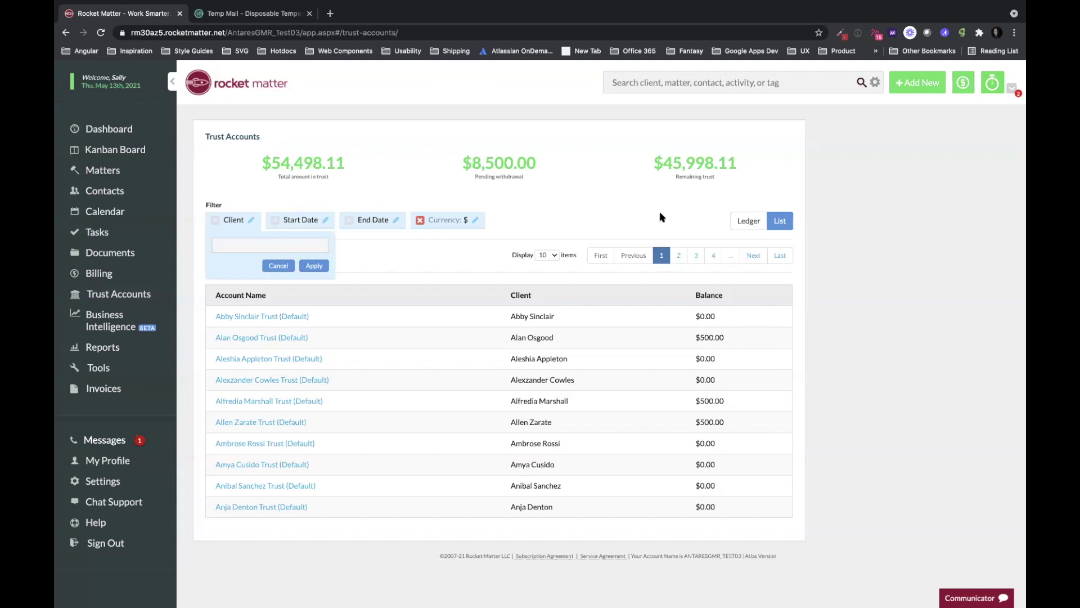
click(748, 223)
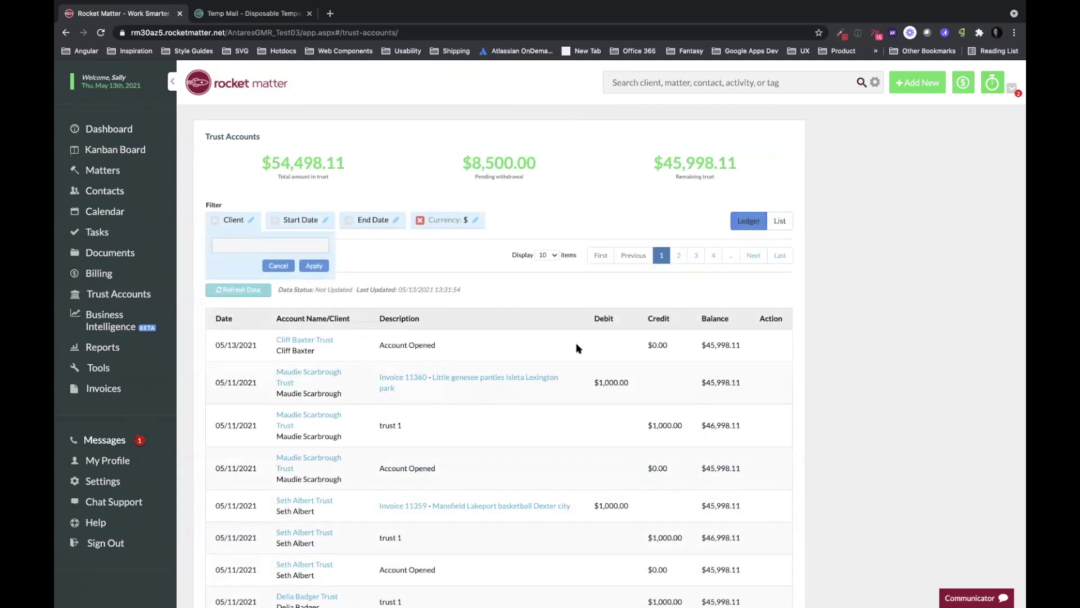
- Filter the trust account ledger by the client Sky Bros
scroll(579, 346, down, 3)
scroll(578, 348, up, 3)
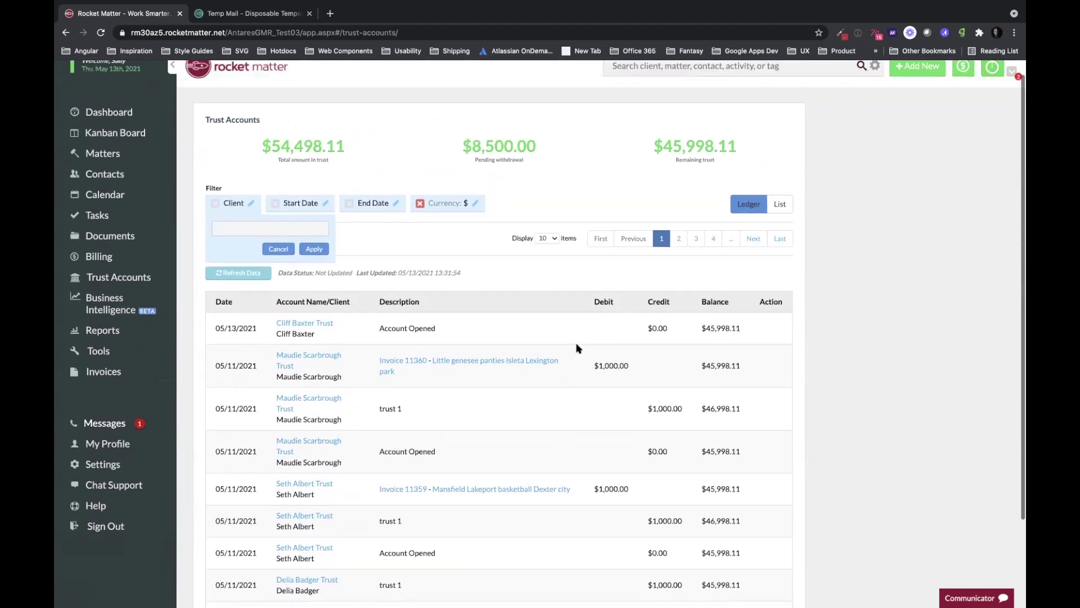
text(sky)
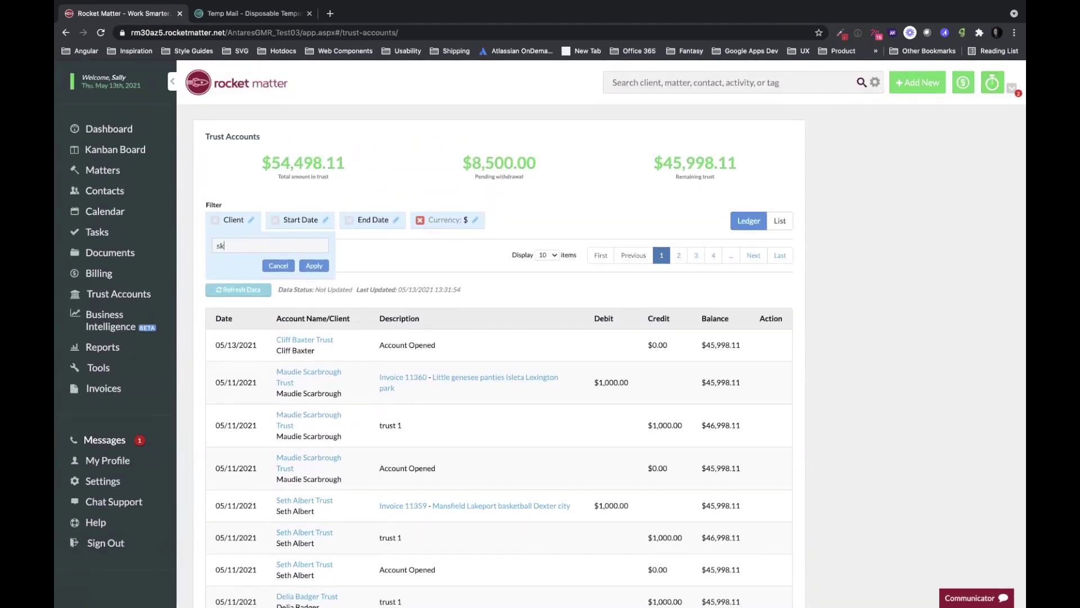
click(281, 263)
click(314, 265)
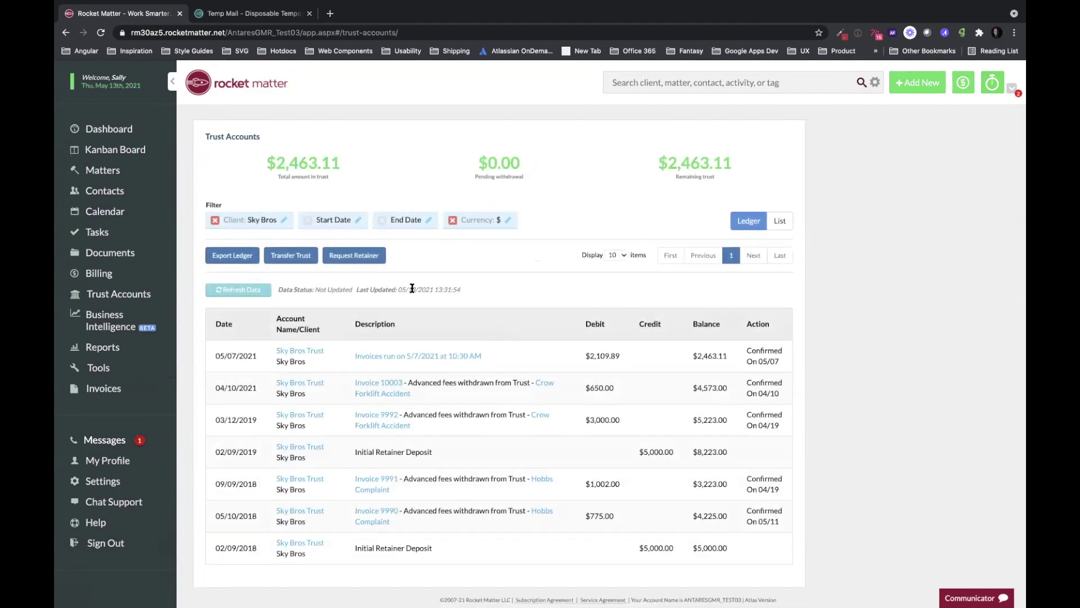
- Open the Sky Bros Trust account from the list view, then view its retainer request form and close it unsent
click(780, 221)
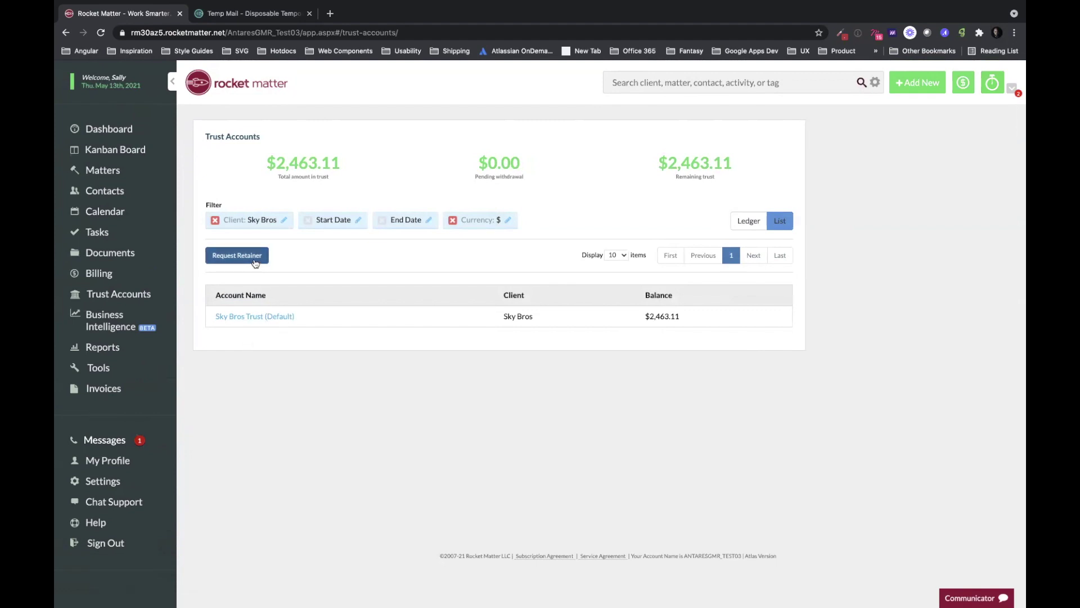
click(257, 316)
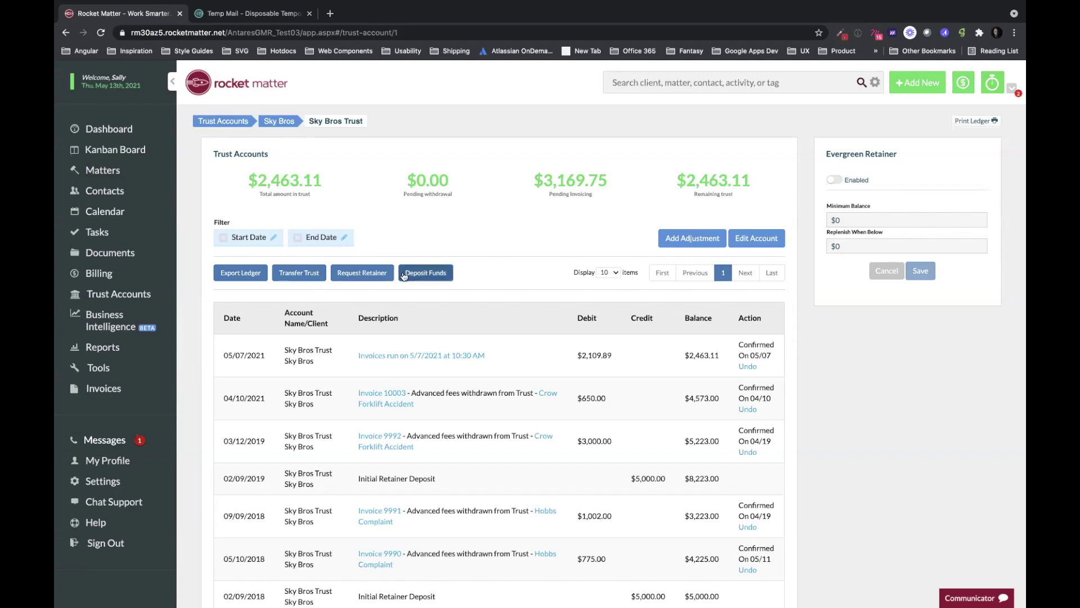
click(373, 275)
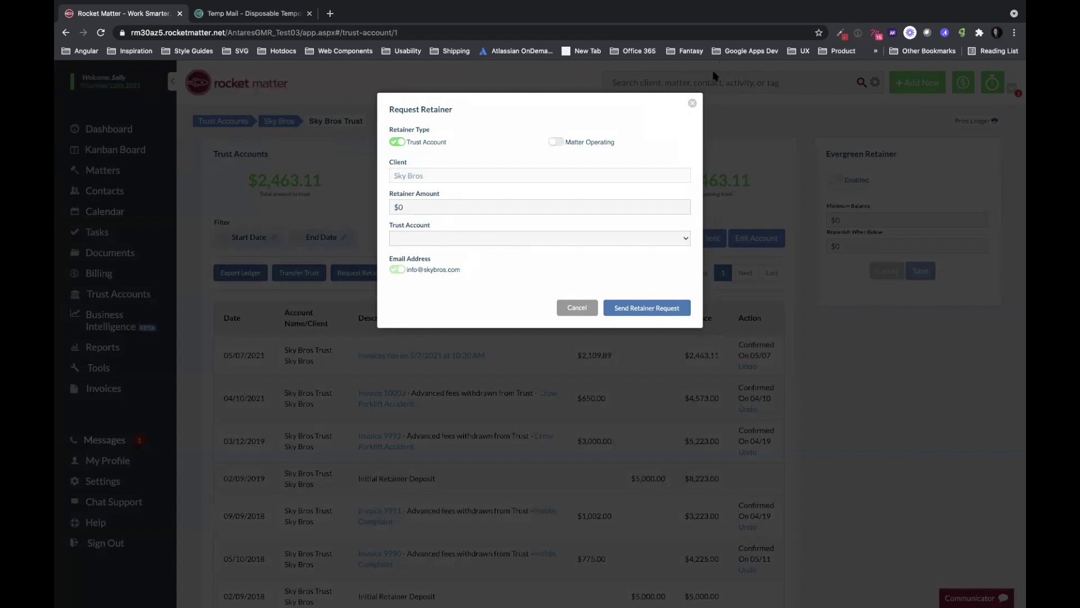
click(692, 103)
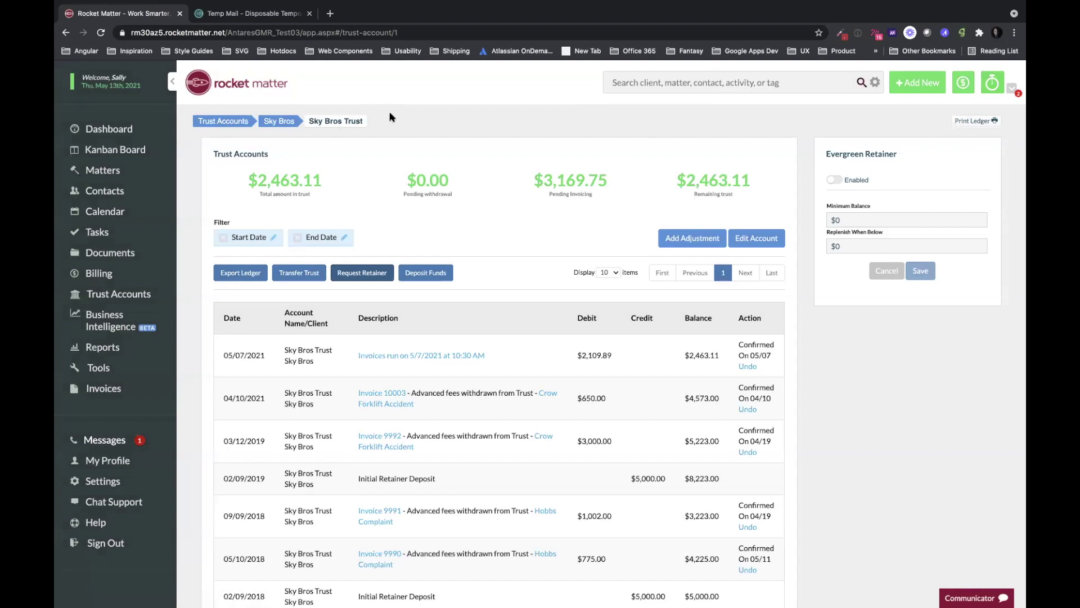
- Open the prebills under Billing and expand the Sky Bros : Hobbs Complaint prebill to review its activities
click(108, 274)
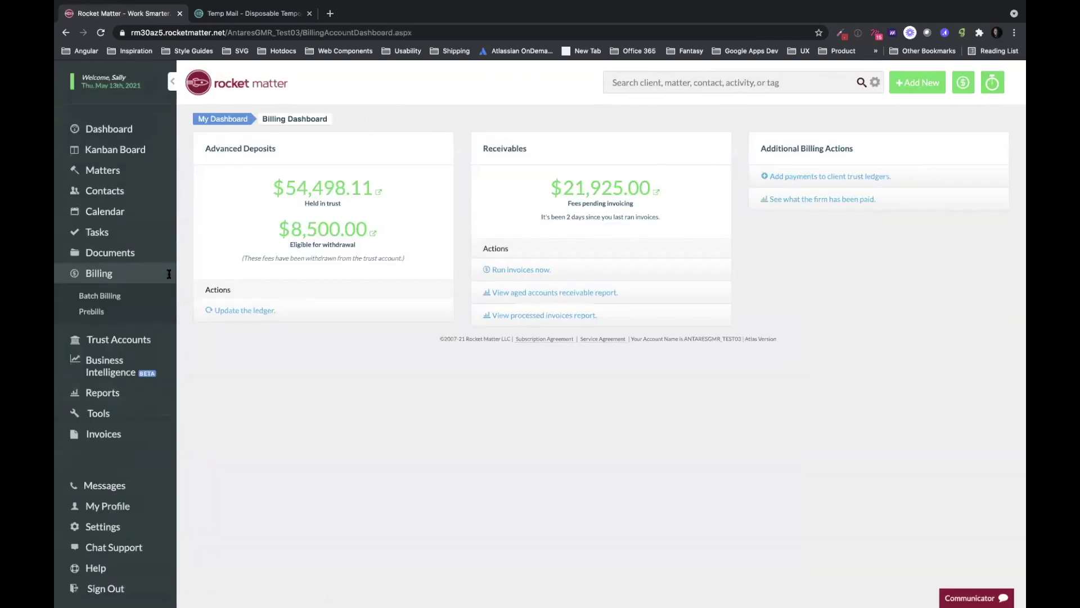
click(92, 313)
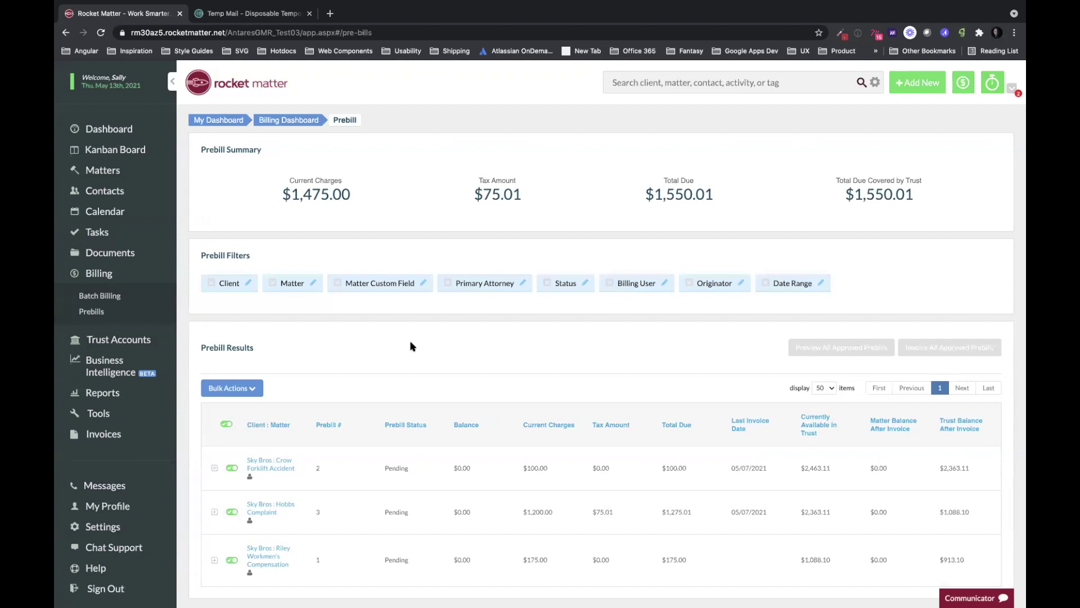
scroll(410, 346, down, 1)
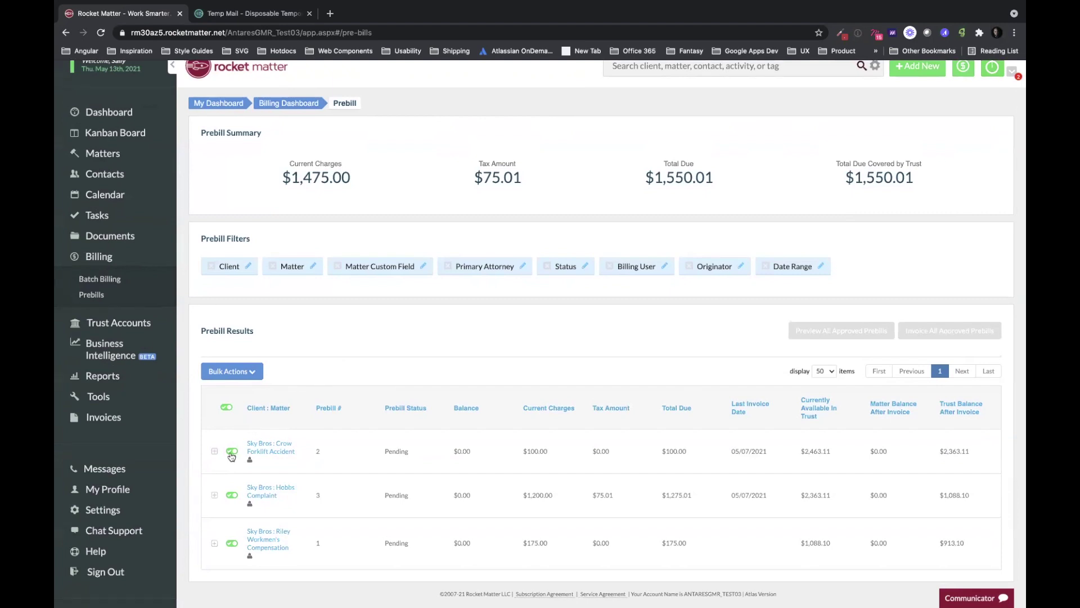
click(214, 495)
scroll(301, 459, down, 2)
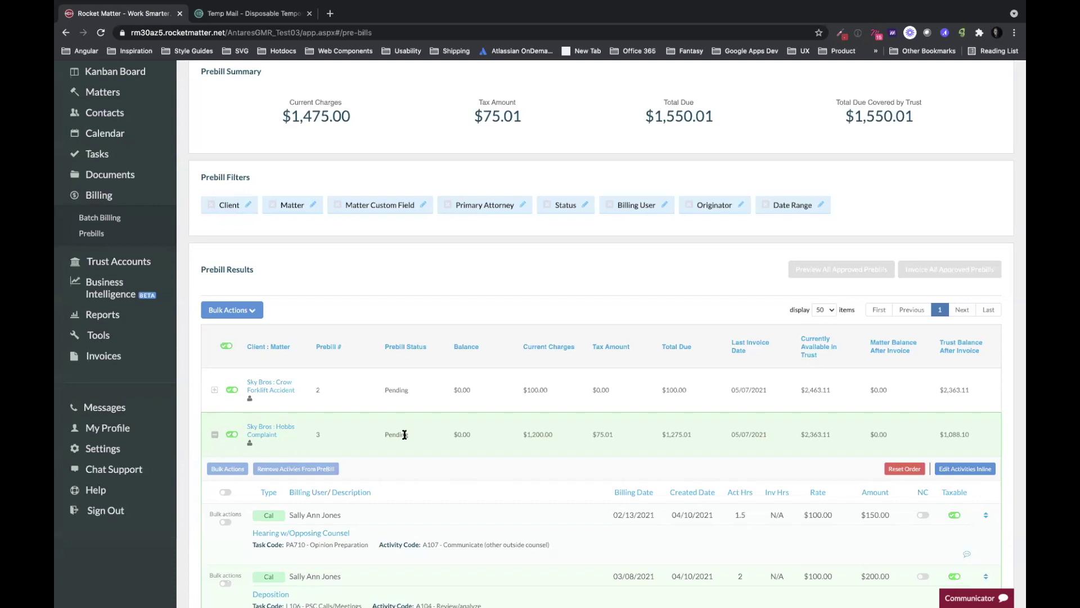
scroll(405, 435, down, 3)
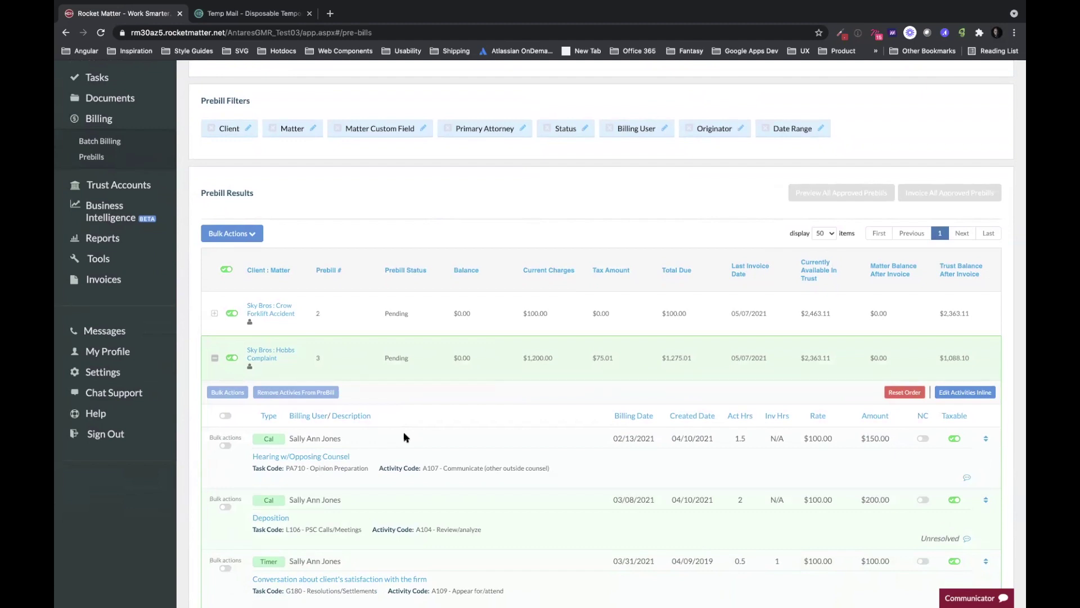
scroll(405, 437, down, 4)
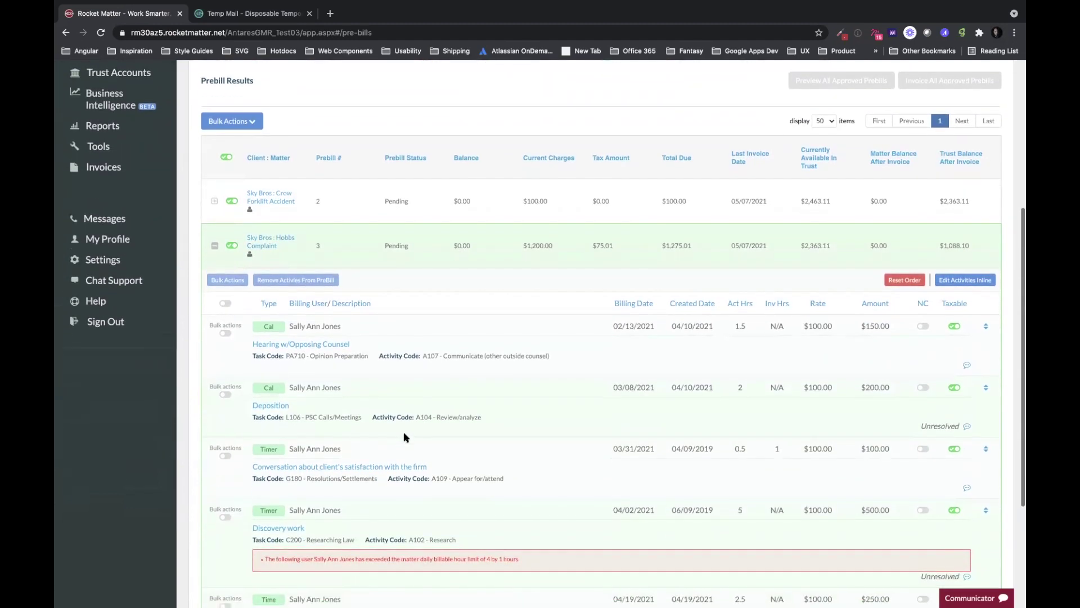
- View the inline editing fields of the Hobbs Complaint activities and the comments on Hearing w/Opposing Counsel, and cancel the editing
click(966, 282)
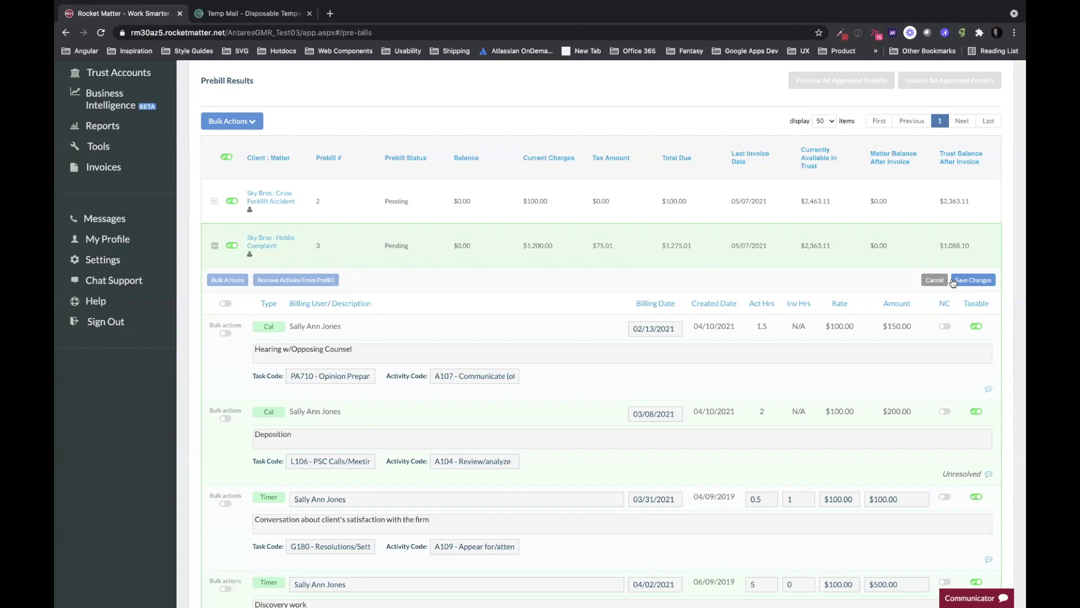
click(986, 389)
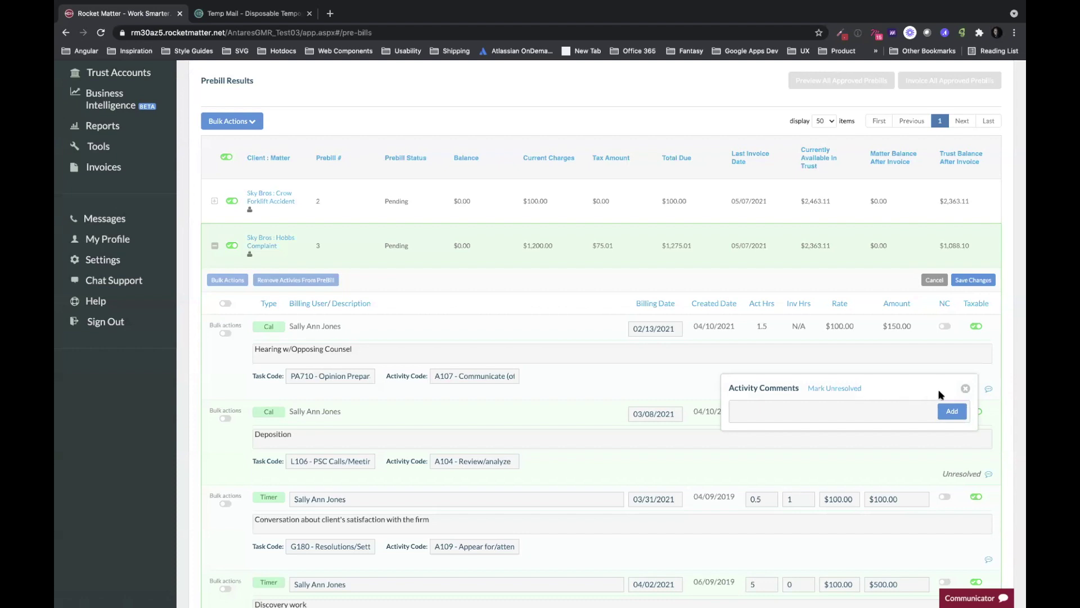
click(964, 390)
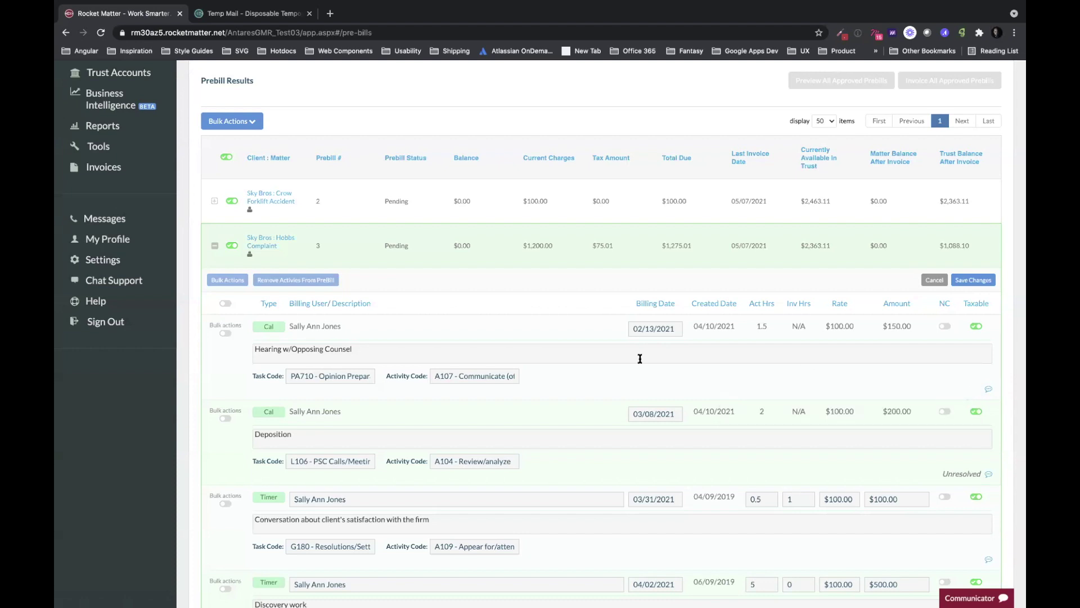
scroll(585, 380, down, 1)
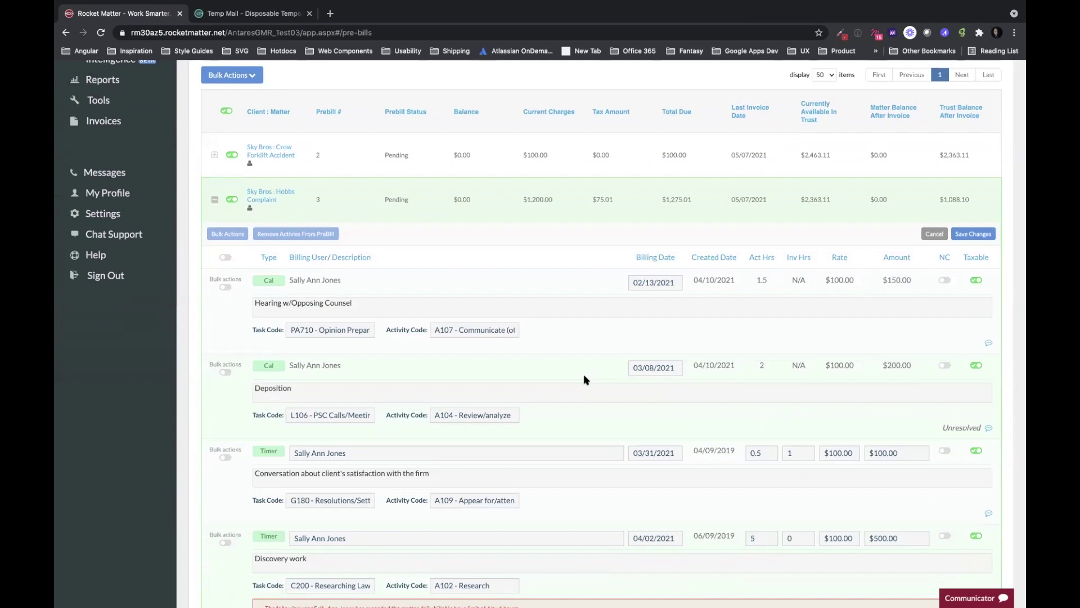
click(936, 233)
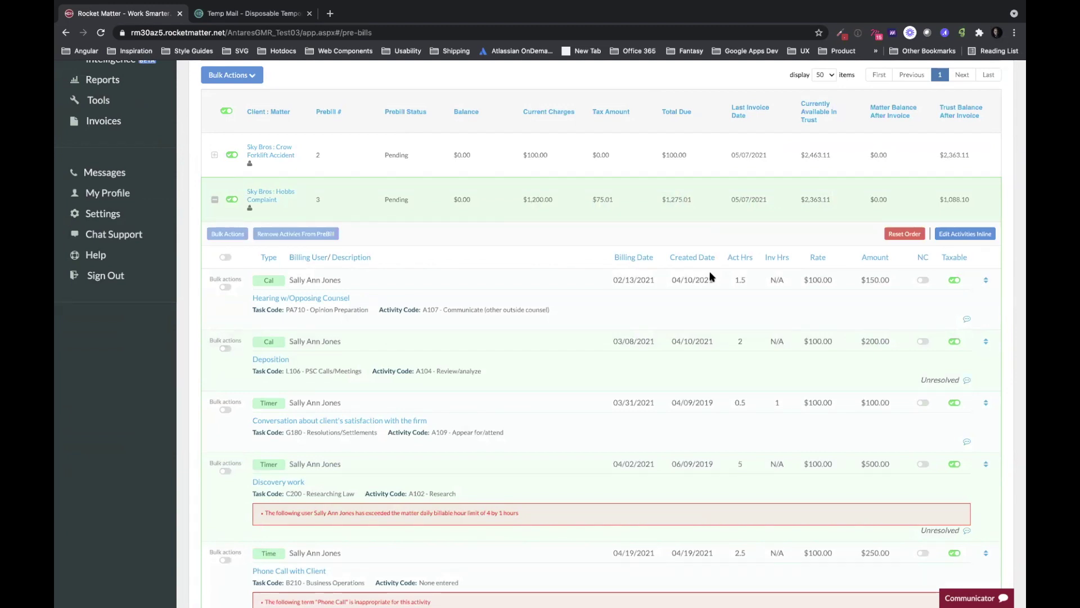
- Open batch billing and generate the list of billable matters with the default filters and end date 05/13/2021
scroll(710, 275, up, 5)
click(121, 267)
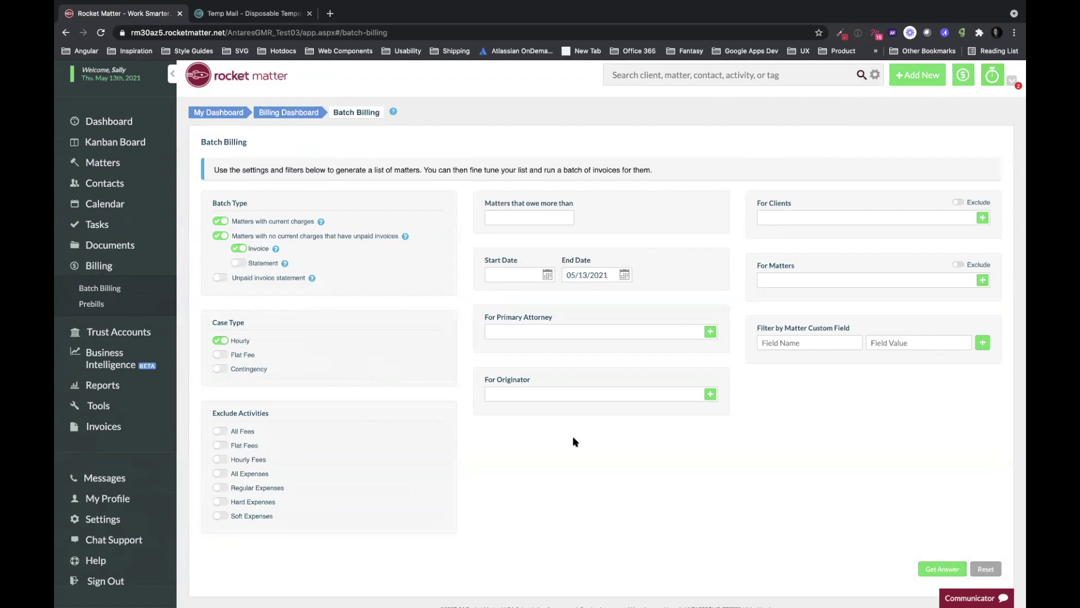
scroll(471, 434, down, 1)
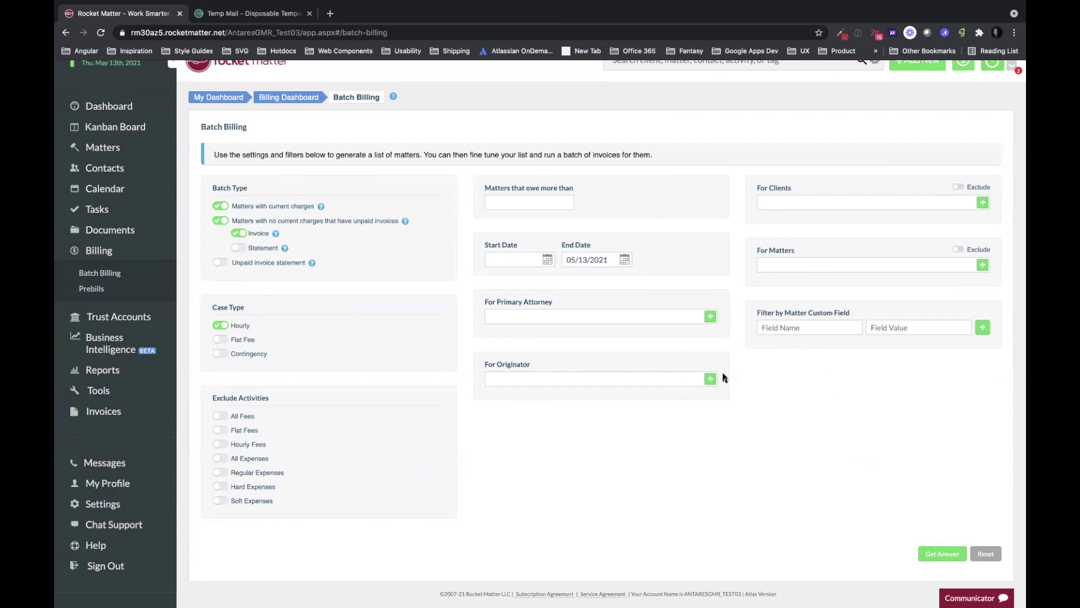
click(938, 556)
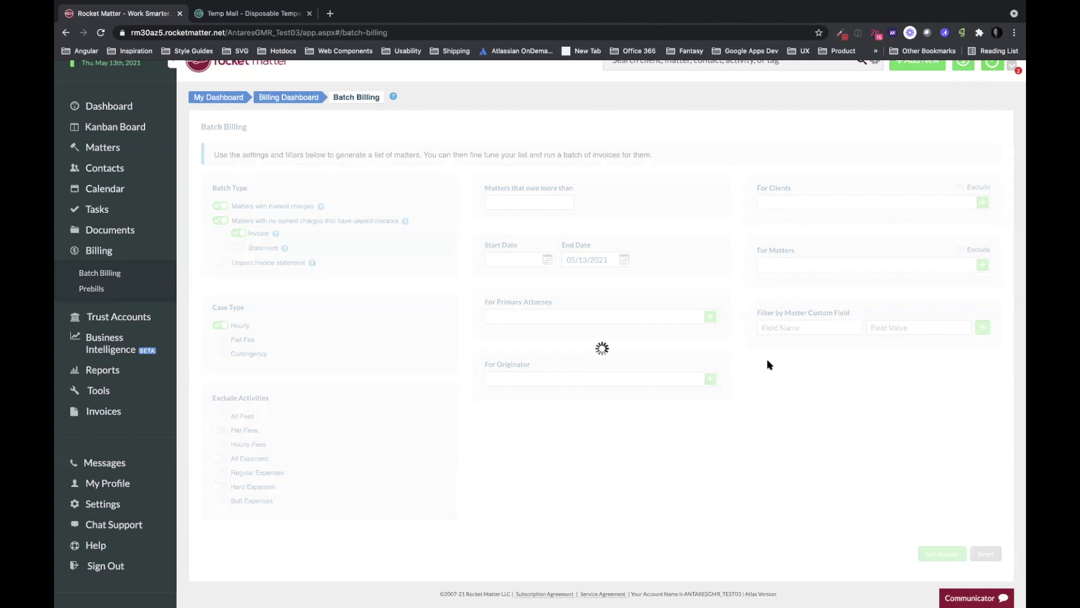
- Examine the batch billing filters, result summary, invoice and prebill actions, and the full list of matters with their balances
scroll(768, 353, down, 8)
scroll(768, 353, down, 8)
scroll(767, 354, down, 10)
scroll(767, 354, up, 20)
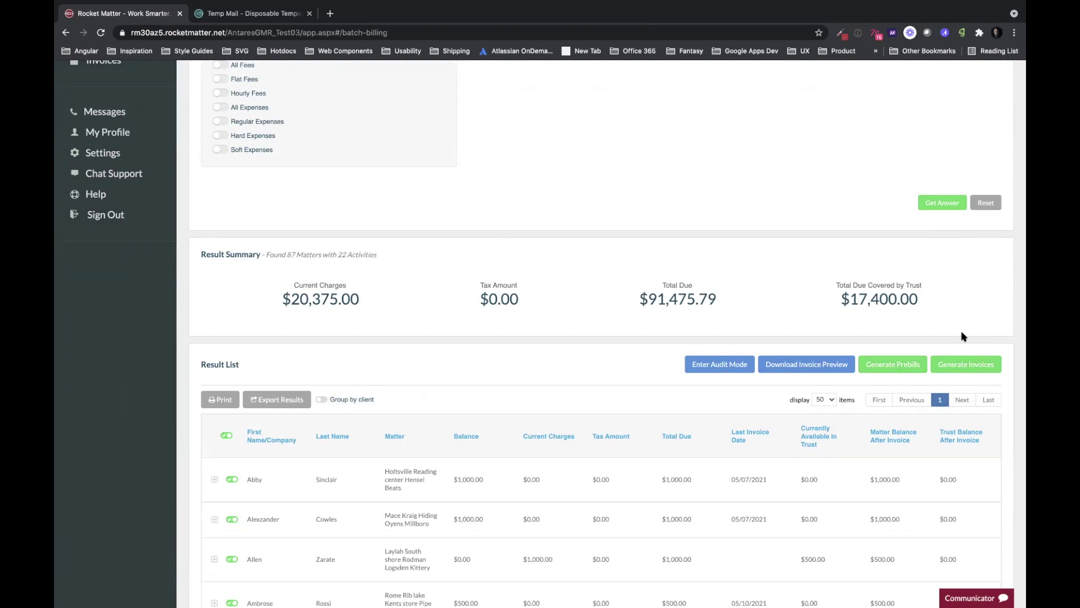
scroll(962, 335, up, 10)
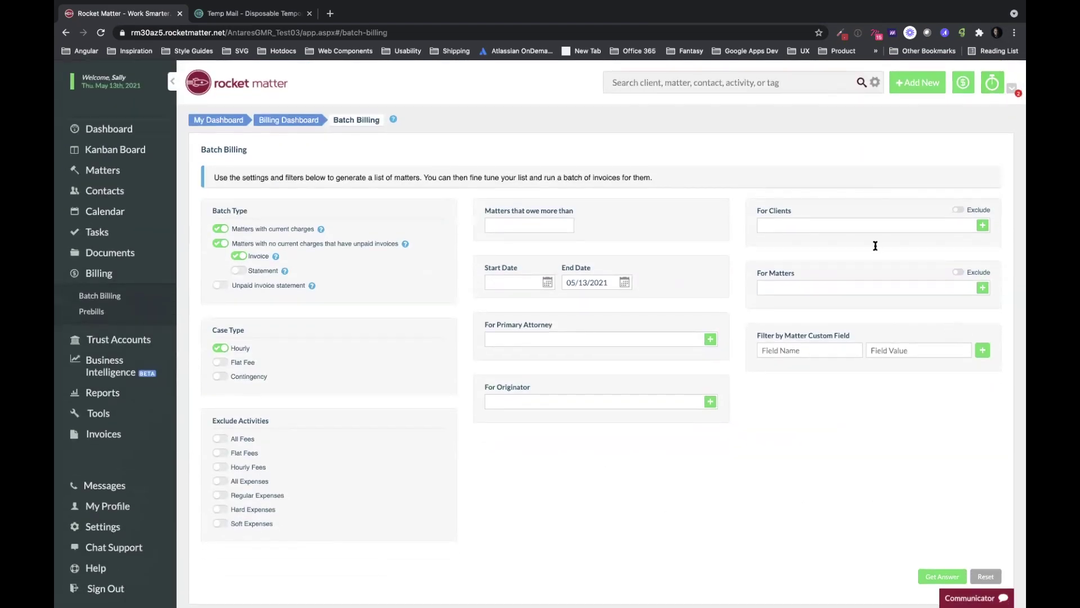
scroll(819, 216, down, 10)
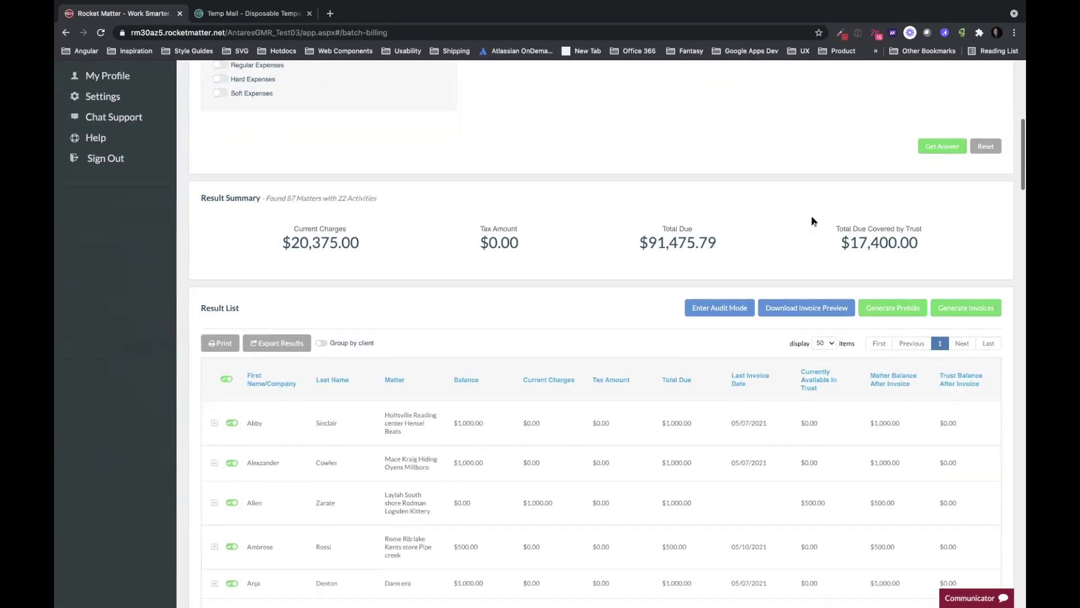
scroll(812, 221, down, 1)
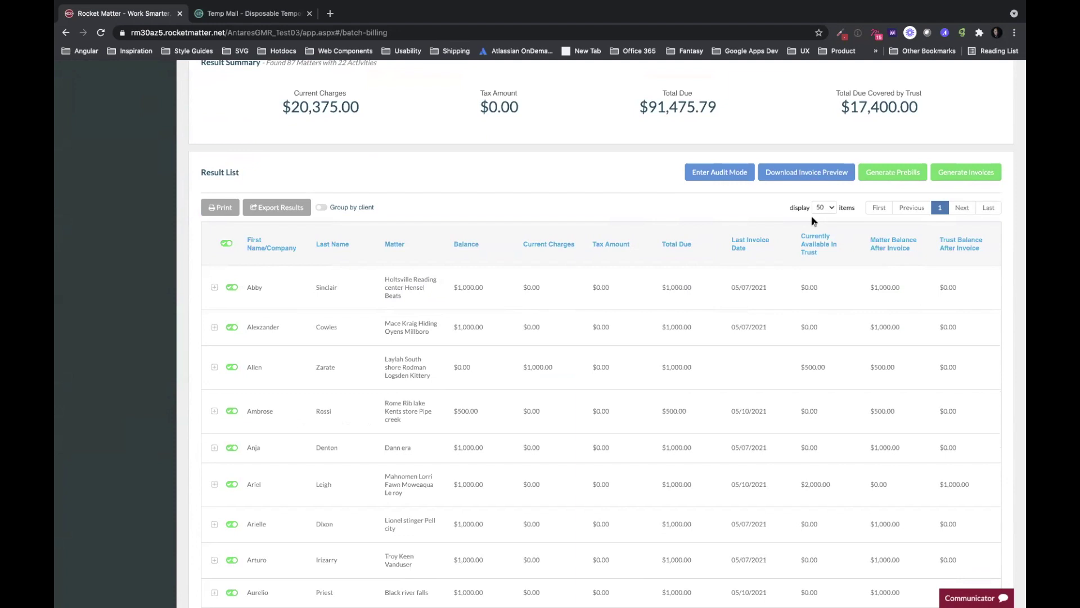
scroll(813, 221, up, 10)
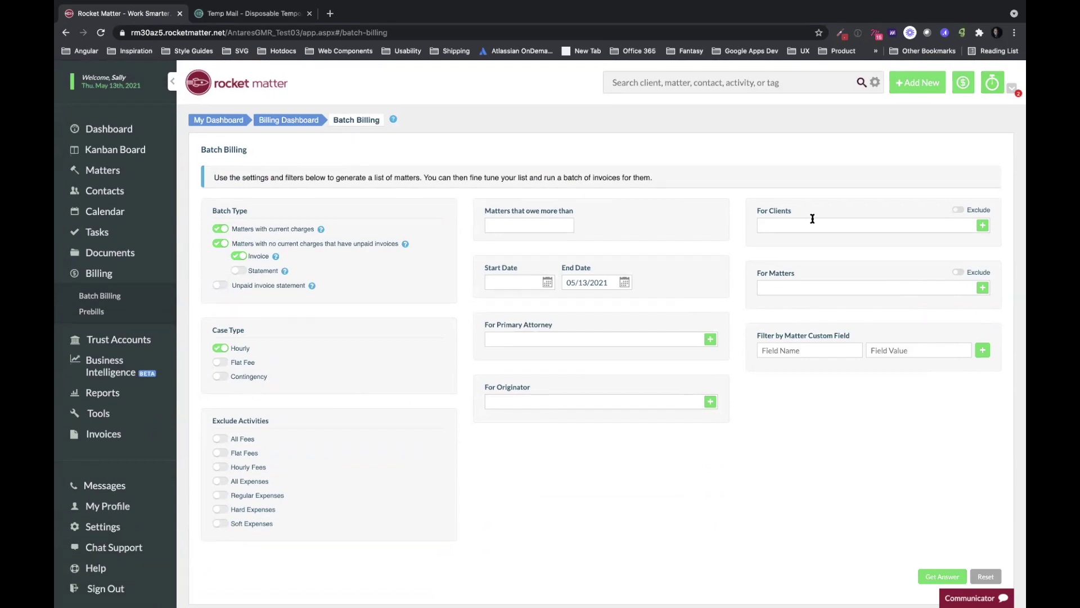
scroll(812, 218, down, 5)
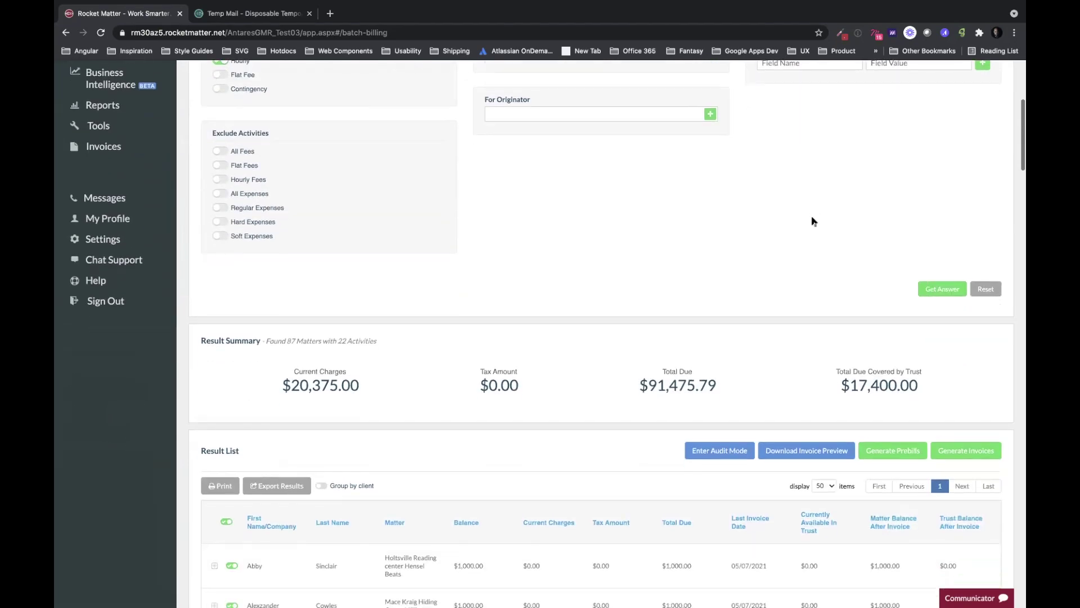
scroll(812, 220, down, 7)
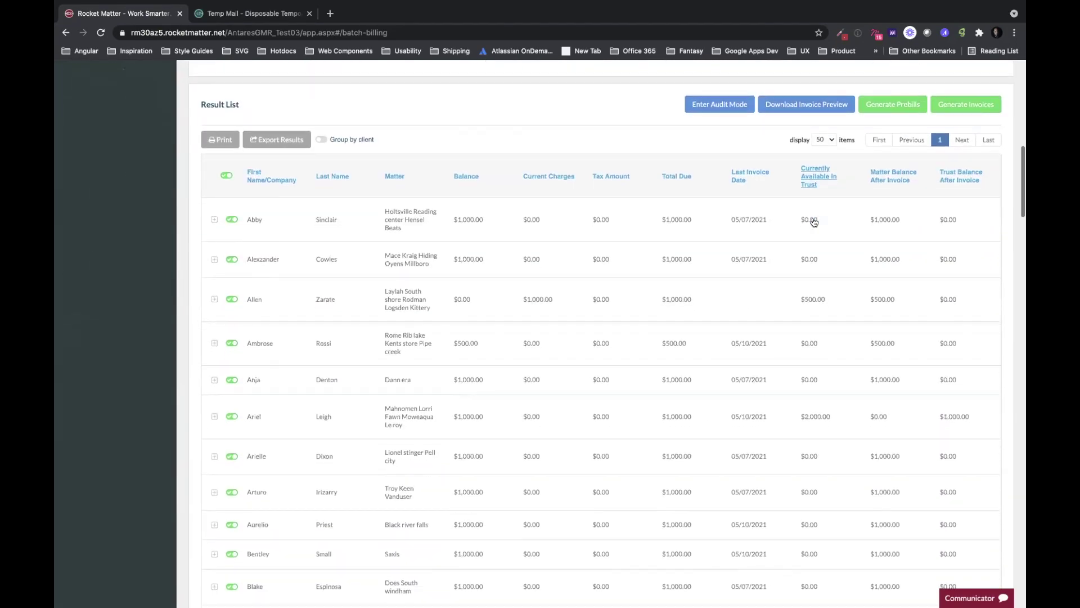
scroll(812, 221, down, 2)
scroll(812, 220, down, 4)
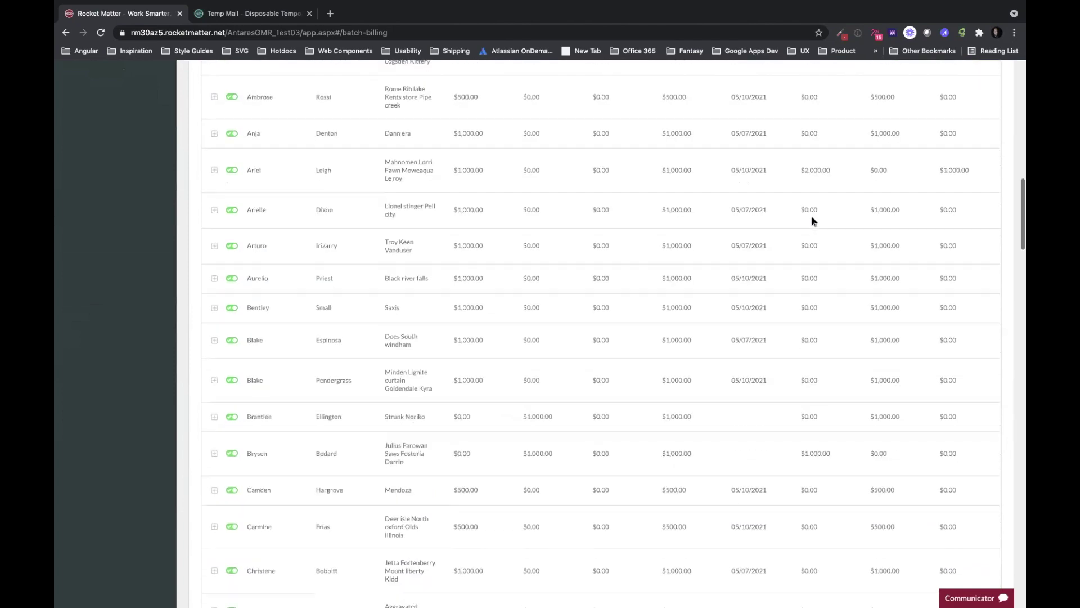
scroll(812, 220, down, 14)
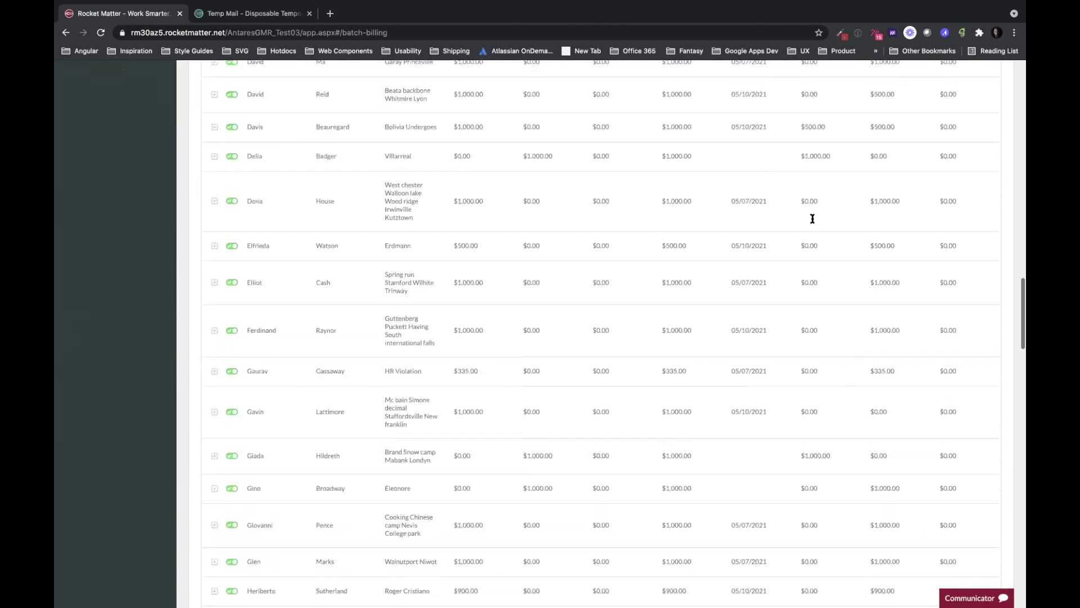
scroll(812, 219, down, 15)
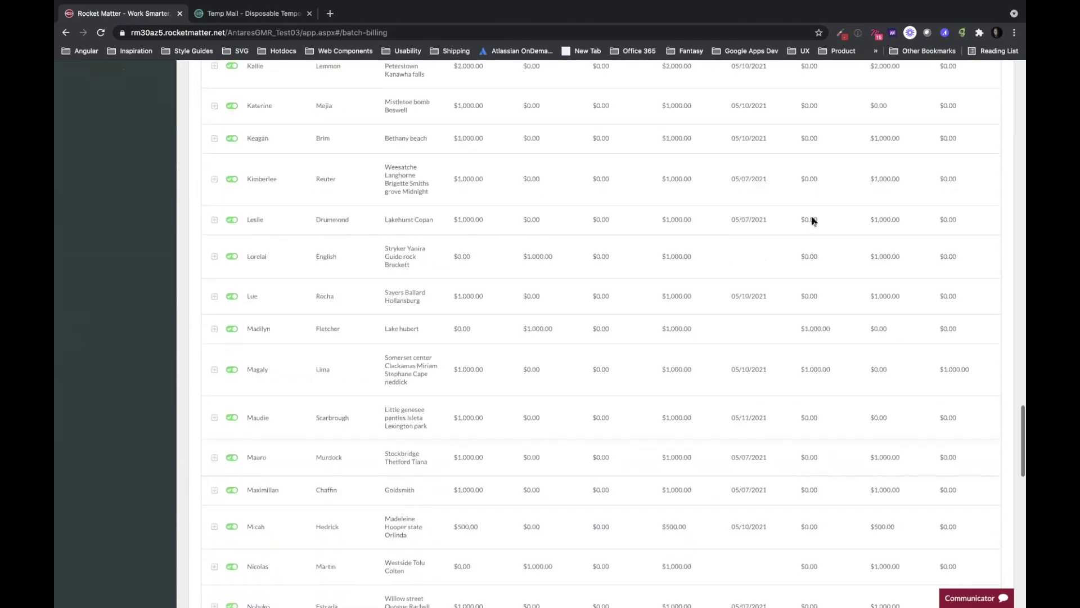
scroll(813, 218, down, 8)
scroll(812, 220, up, 17)
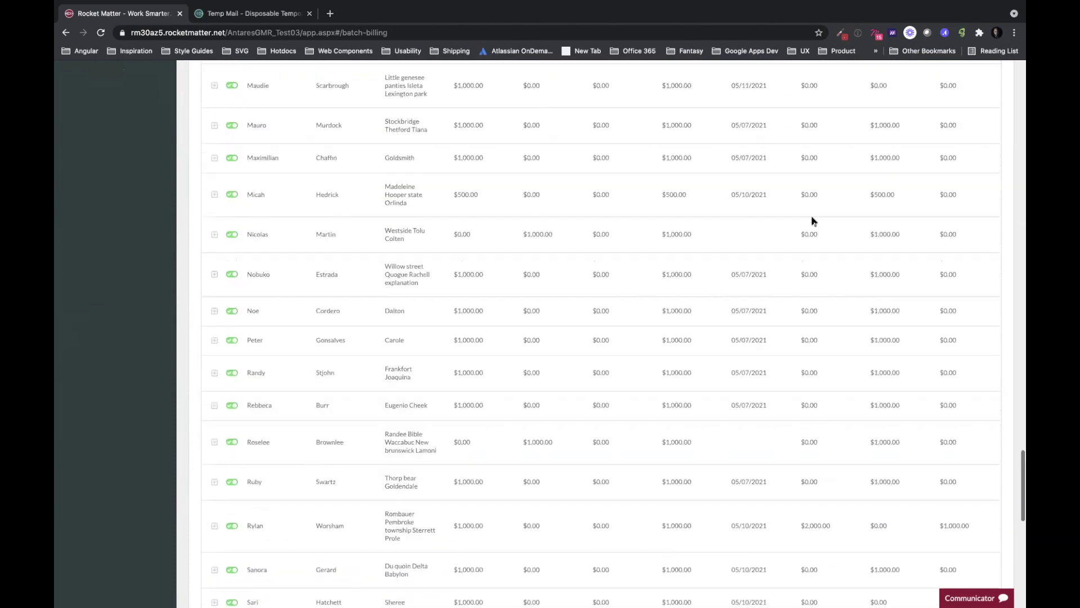
scroll(812, 221, up, 20)
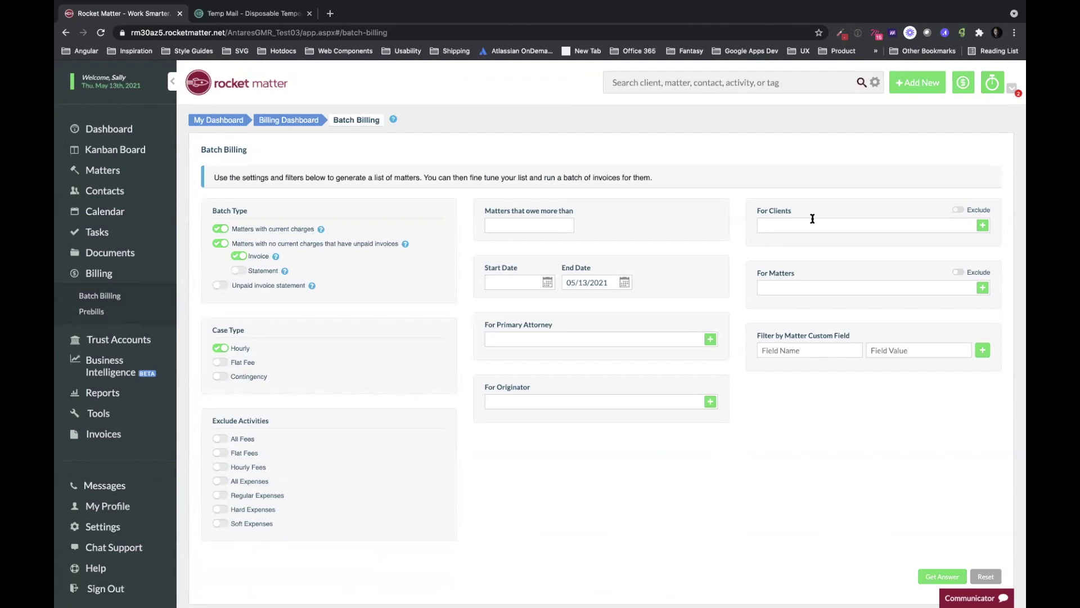
- Search for the client by first name and open the client's Matter 001 dashboard
click(689, 82)
text(cliff)
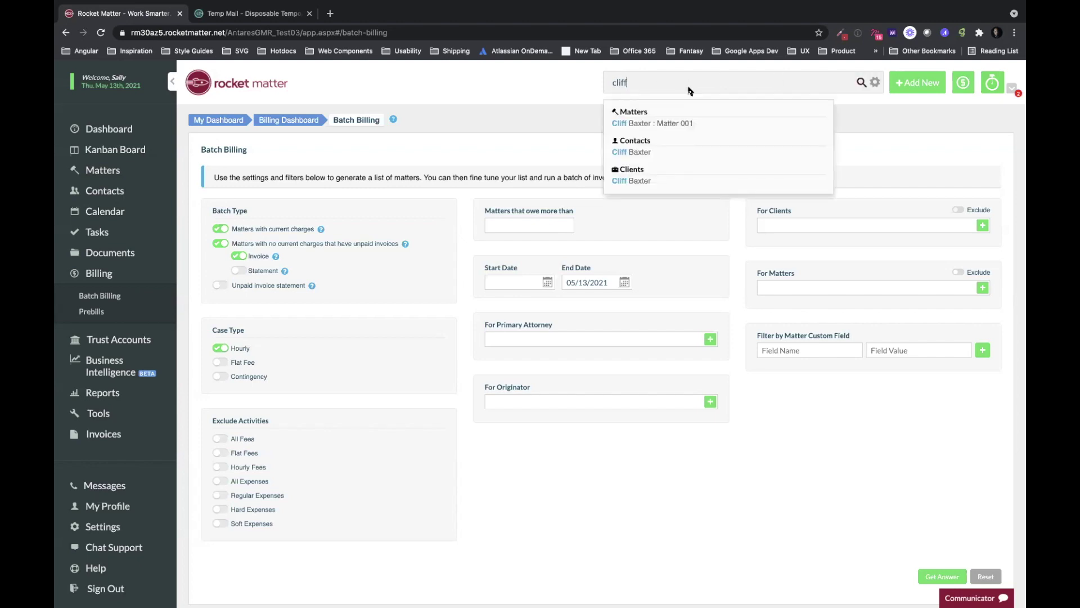
click(688, 124)
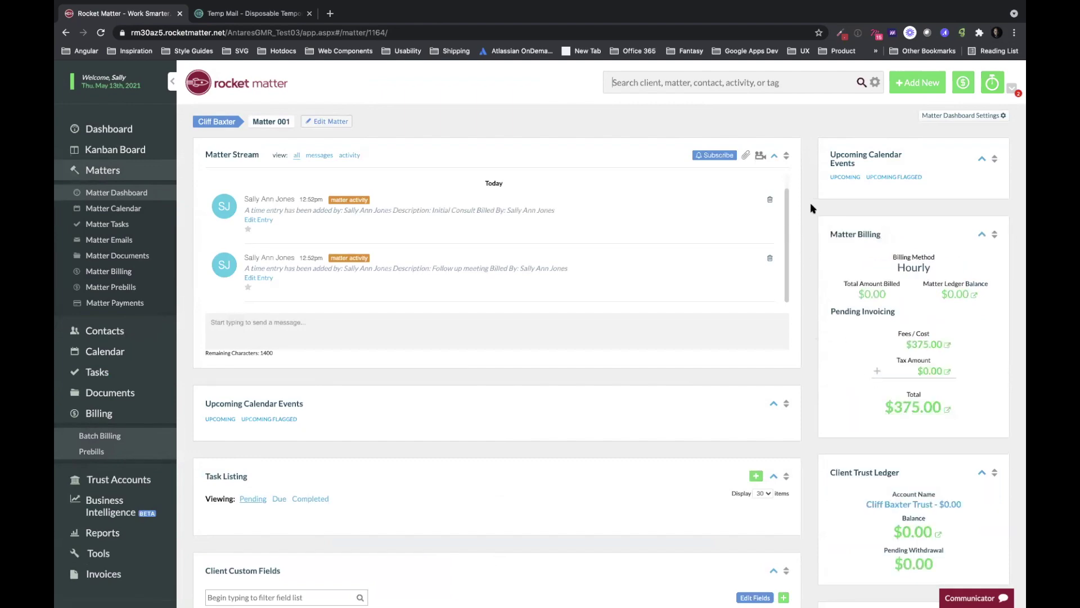
- Examine the Matter 001 dashboard, including its custom fields, recent billable activity and invoice sharing section
scroll(812, 209, down, 1)
scroll(811, 208, down, 8)
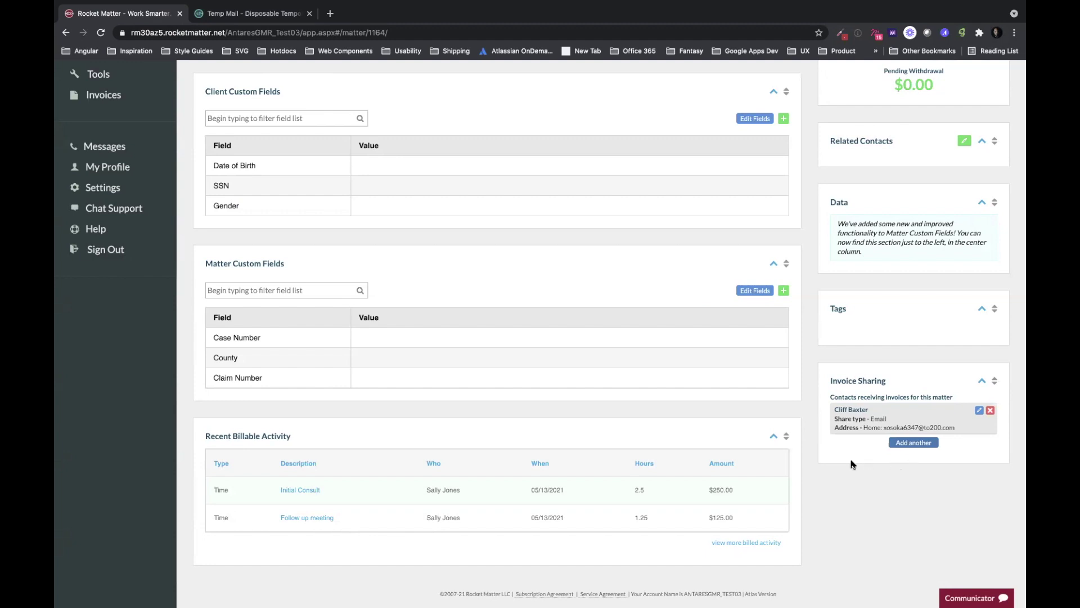
scroll(837, 465, up, 1)
scroll(837, 465, up, 15)
scroll(838, 450, down, 1)
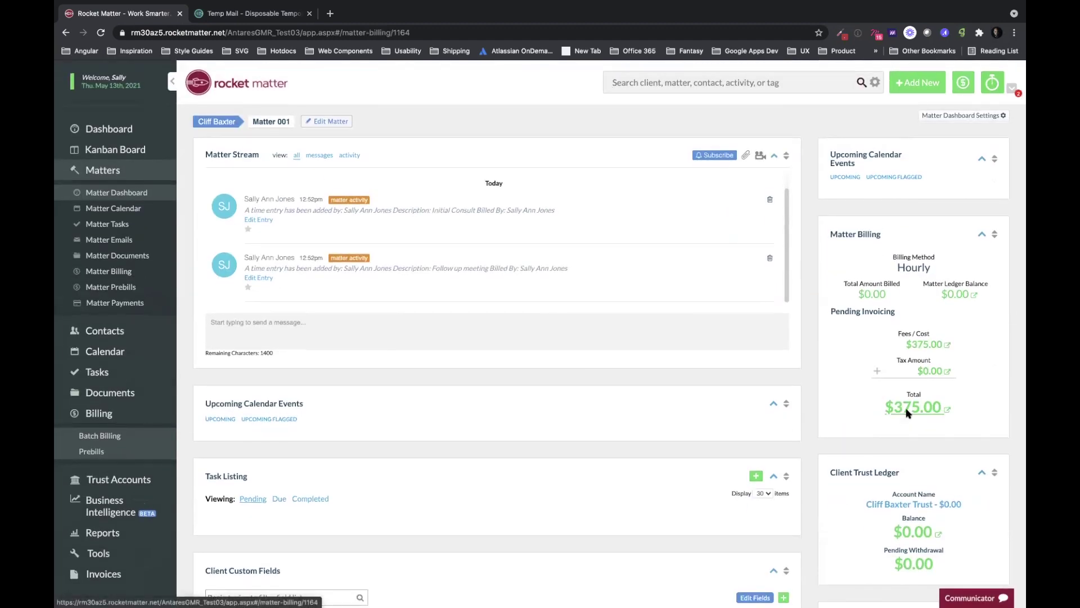
- Invoice the pending total of Matter 001 as a PDF with the classic_blue_trust.doc template
click(906, 411)
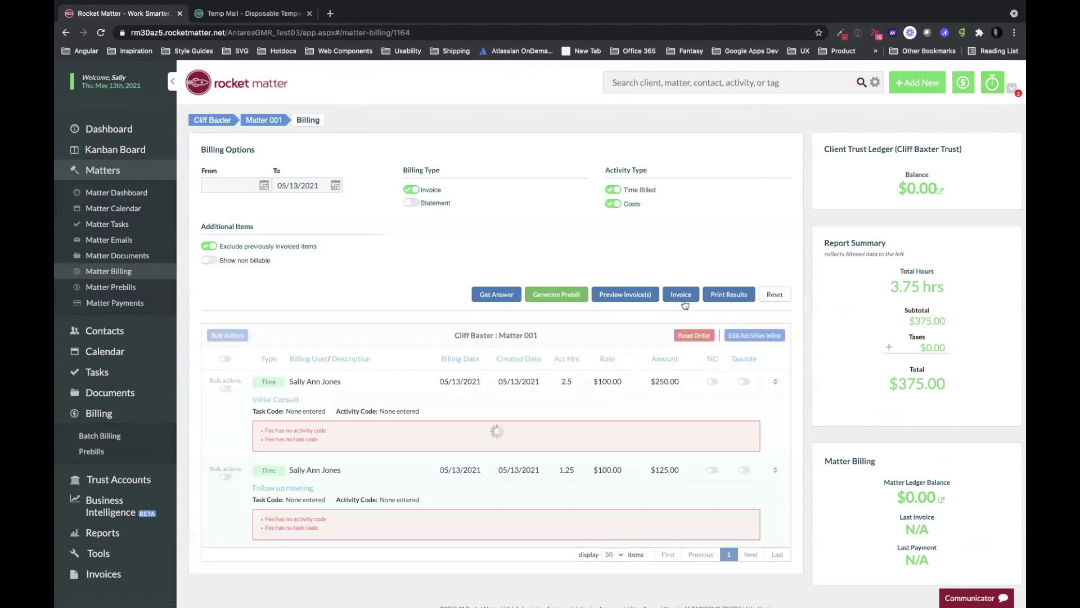
click(681, 295)
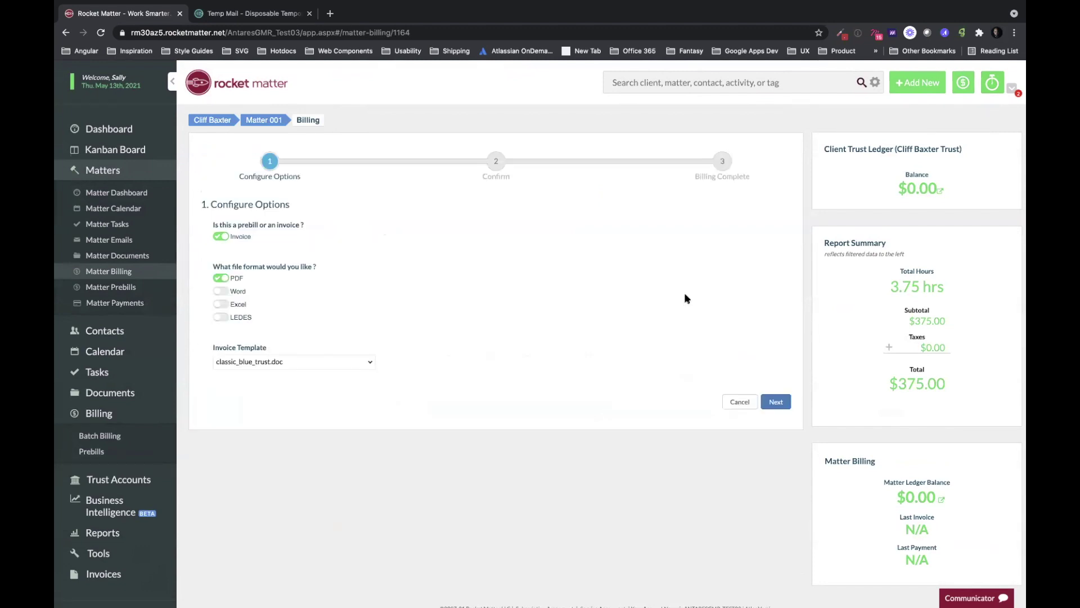
click(775, 401)
click(756, 292)
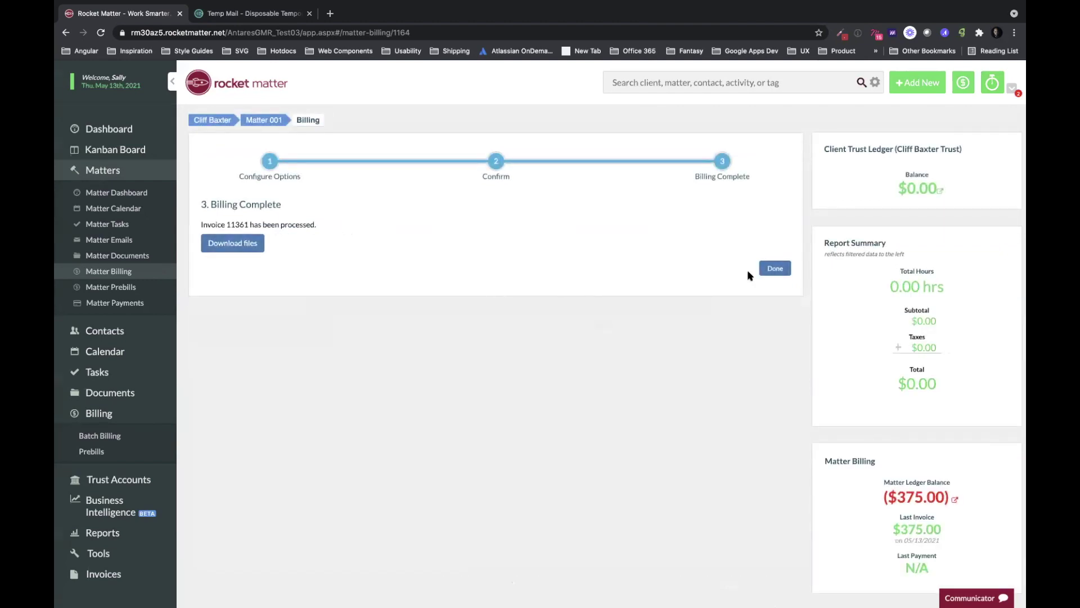
click(774, 269)
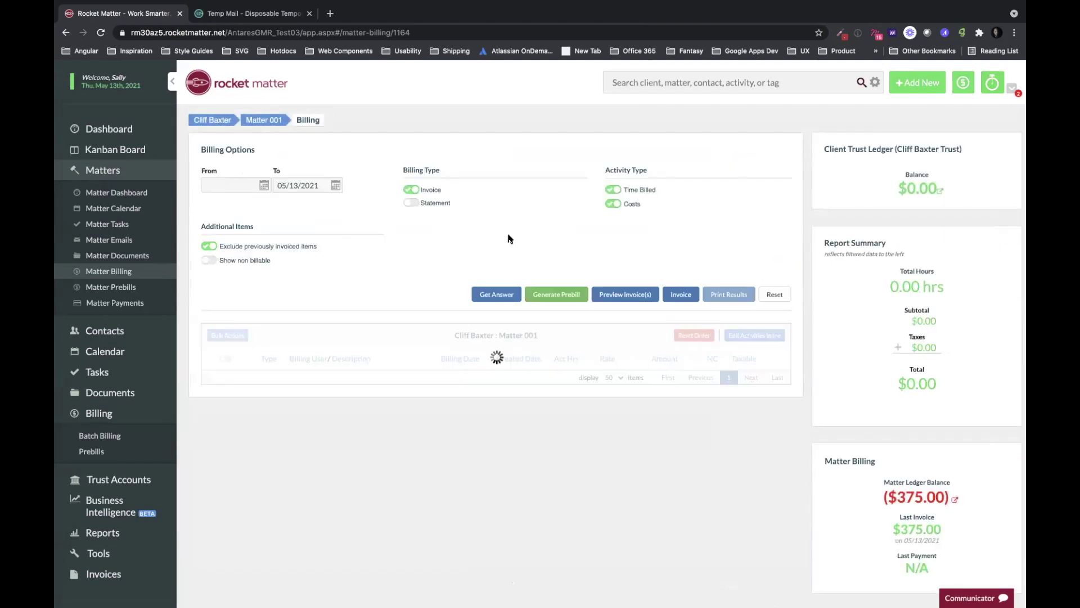
- Switch to Temp Mail, open the email "Your Current Invoice for Matter 001" and follow its online payment link
click(254, 13)
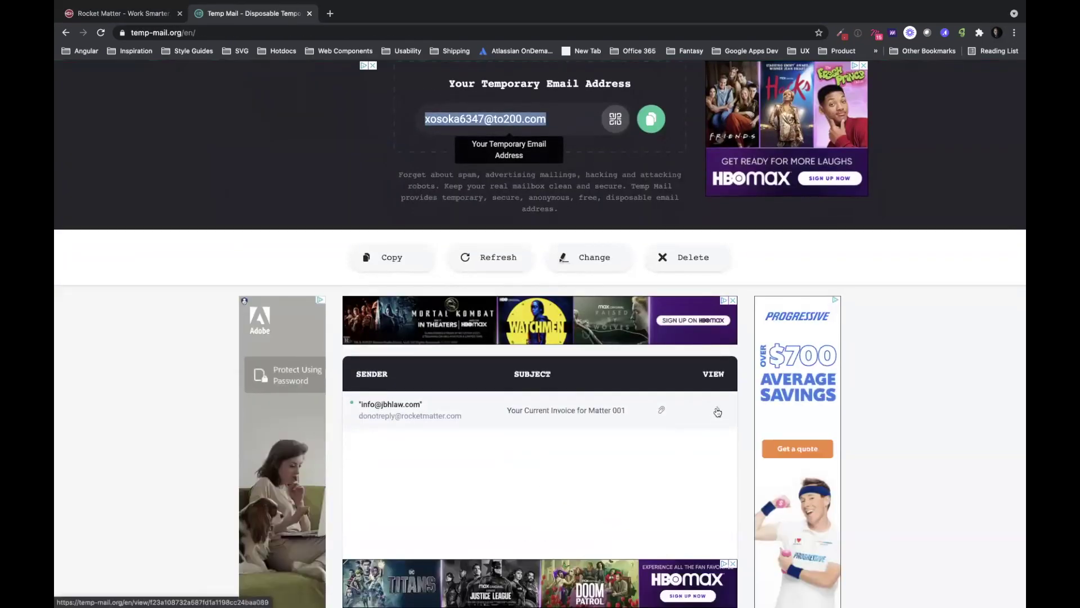
click(717, 412)
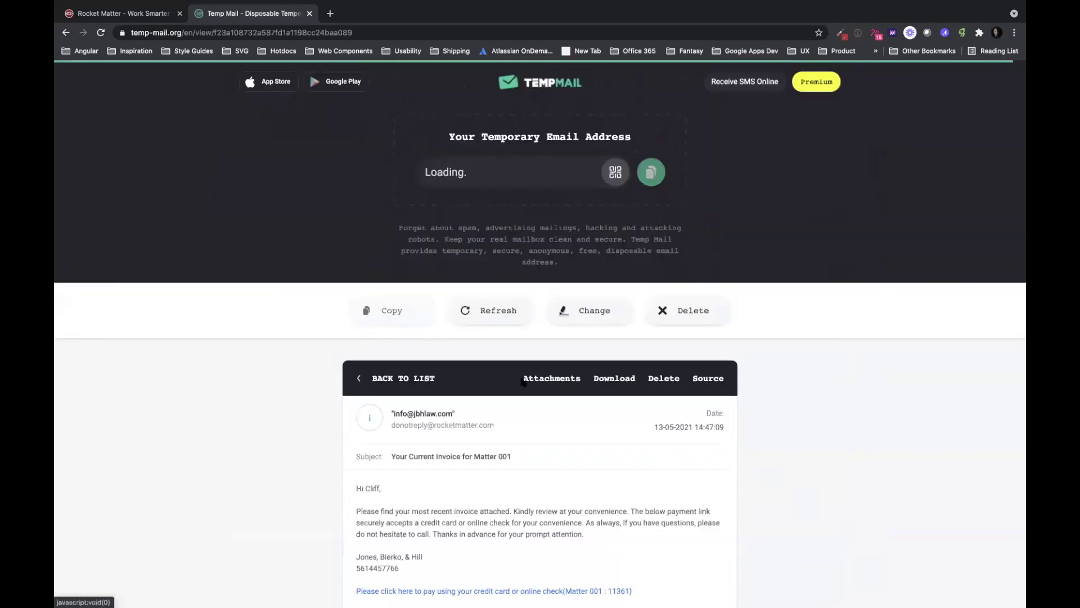
scroll(522, 382, down, 3)
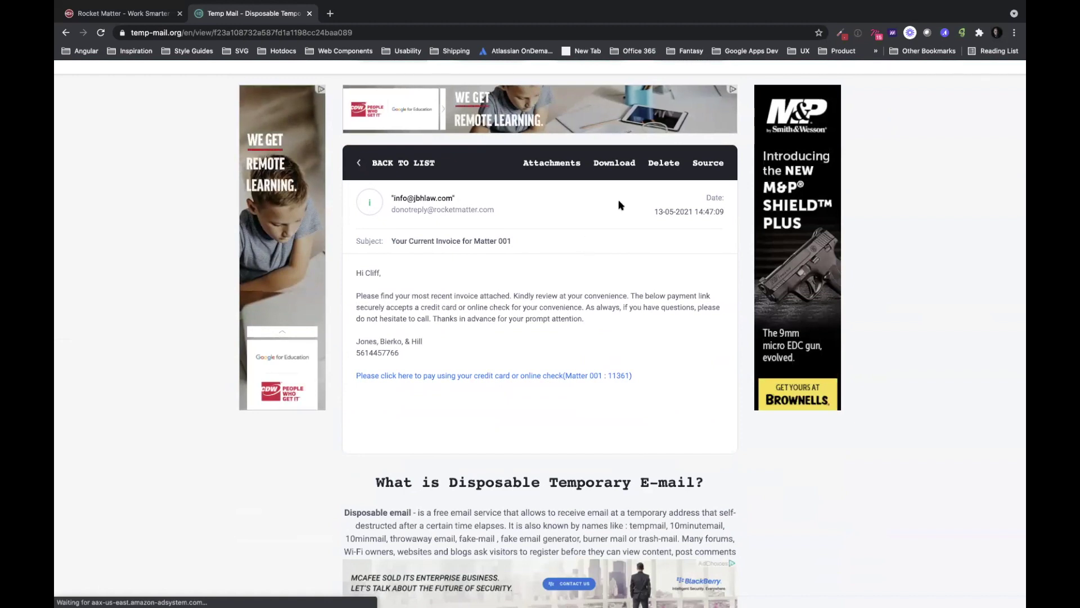
click(480, 376)
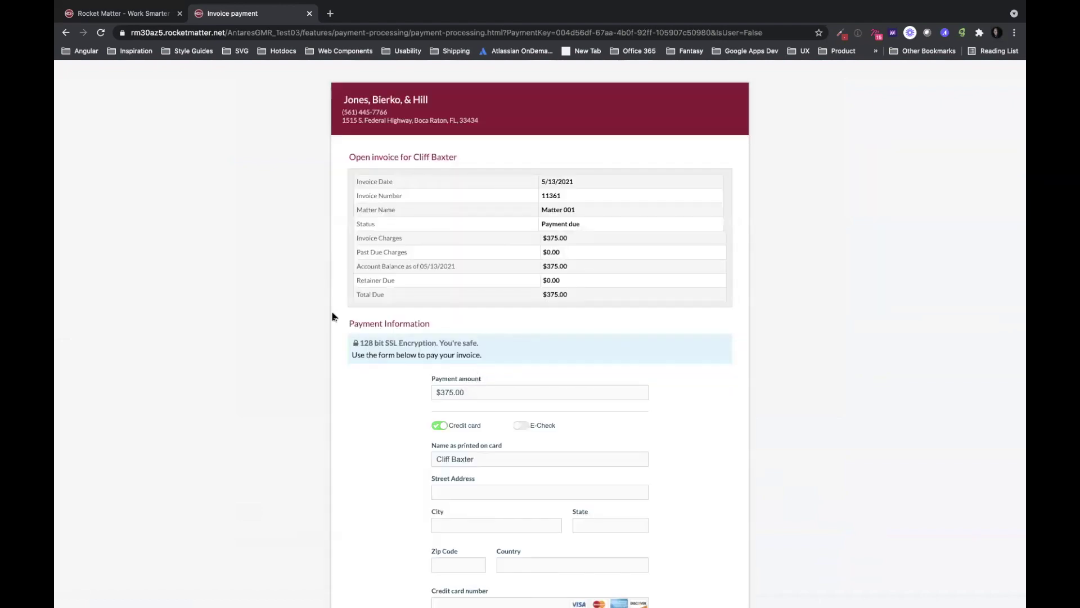
- Fill in the test card's name, billing address, card number, expiration date and CVV, and pay the $375.00 invoice by credit card
scroll(332, 317, down, 2)
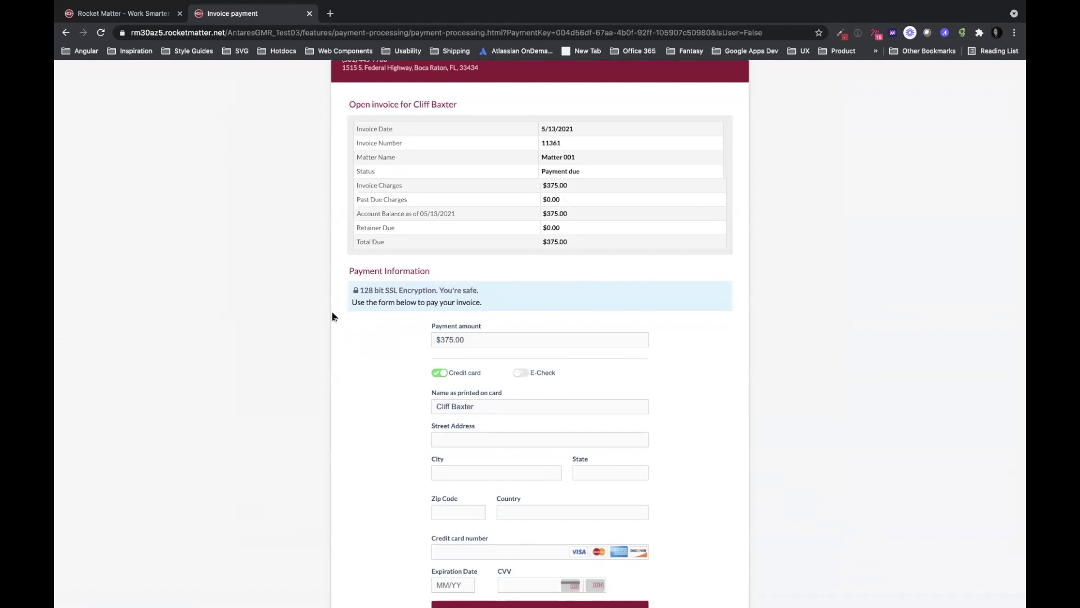
scroll(332, 317, down, 3)
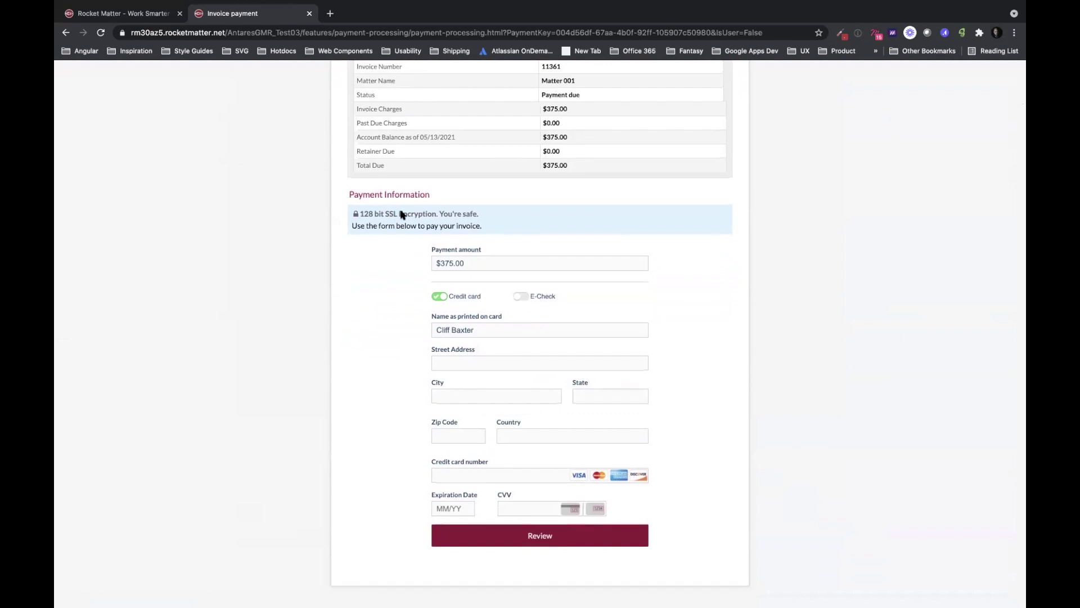
key(ctrl+shift+f)
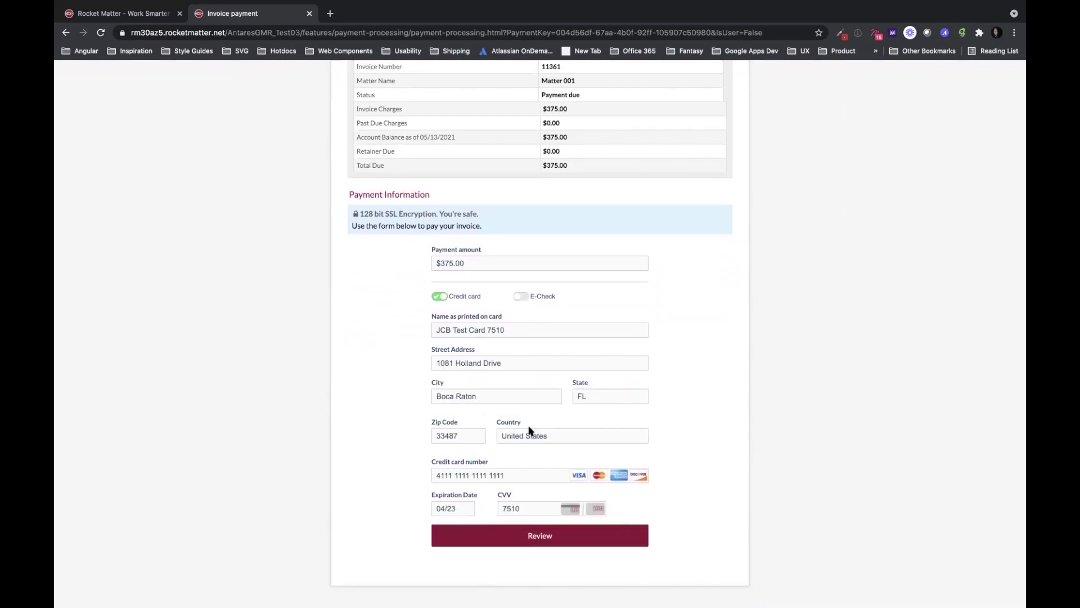
click(534, 541)
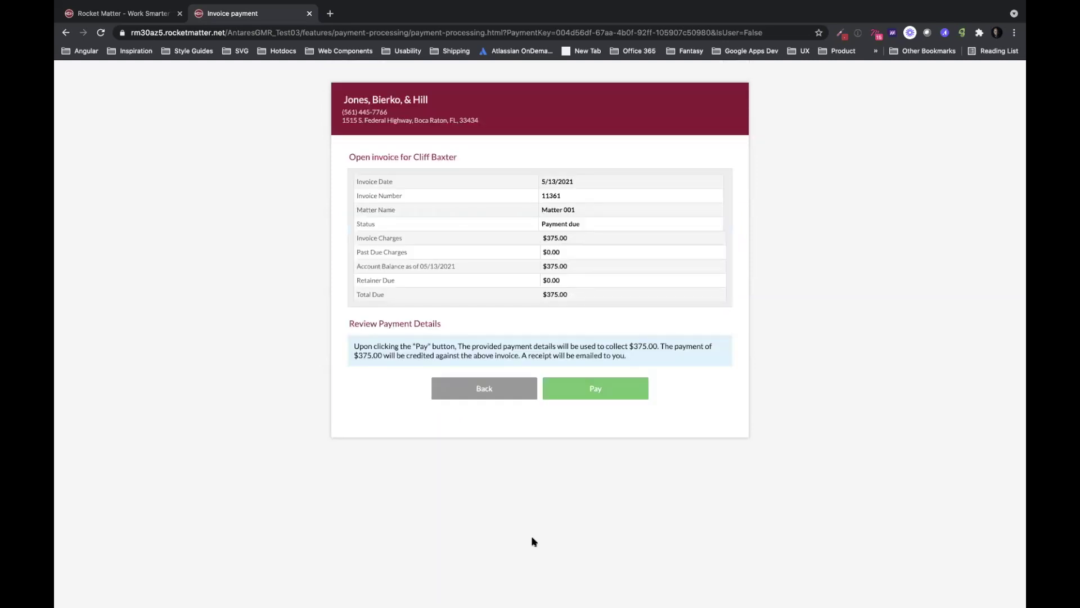
click(604, 396)
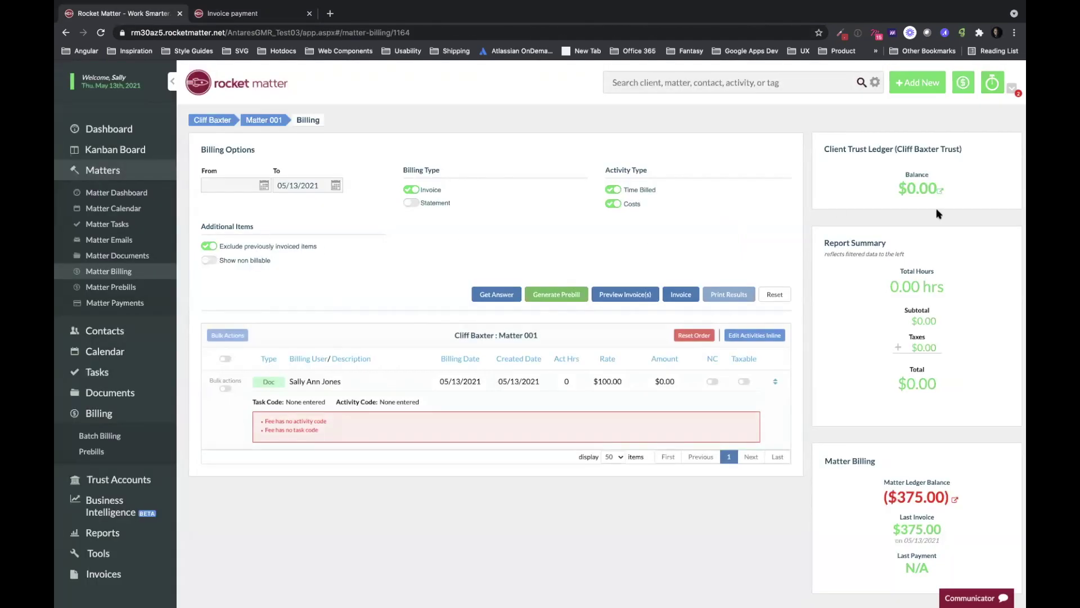
- In Rocket Matter, open the Matter 001 ledger and check the date on the invoice's email marker and the online payment status page
click(906, 498)
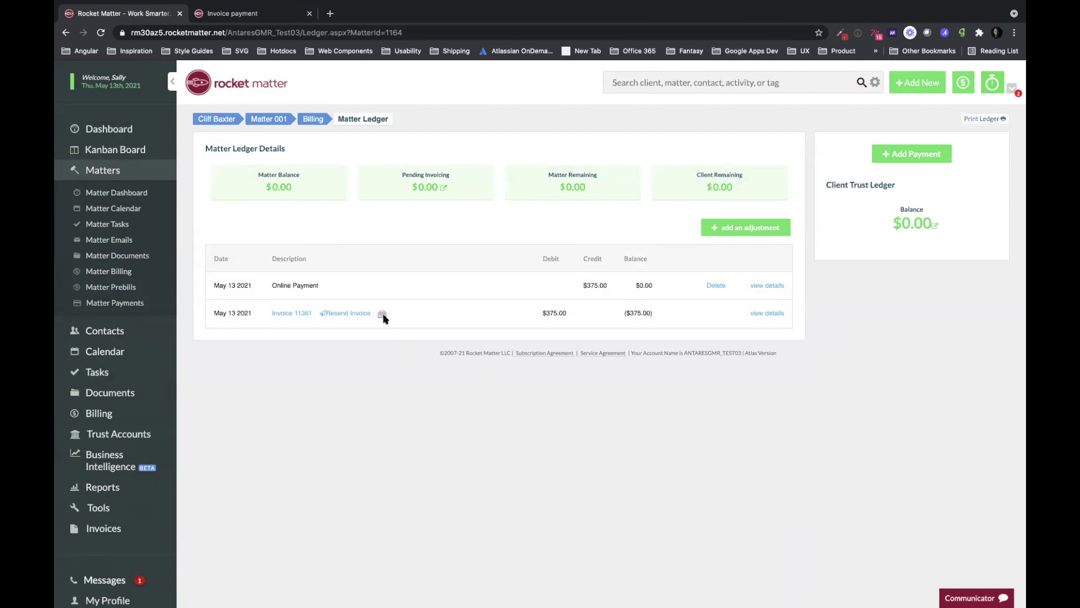
mouse_move(384, 318)
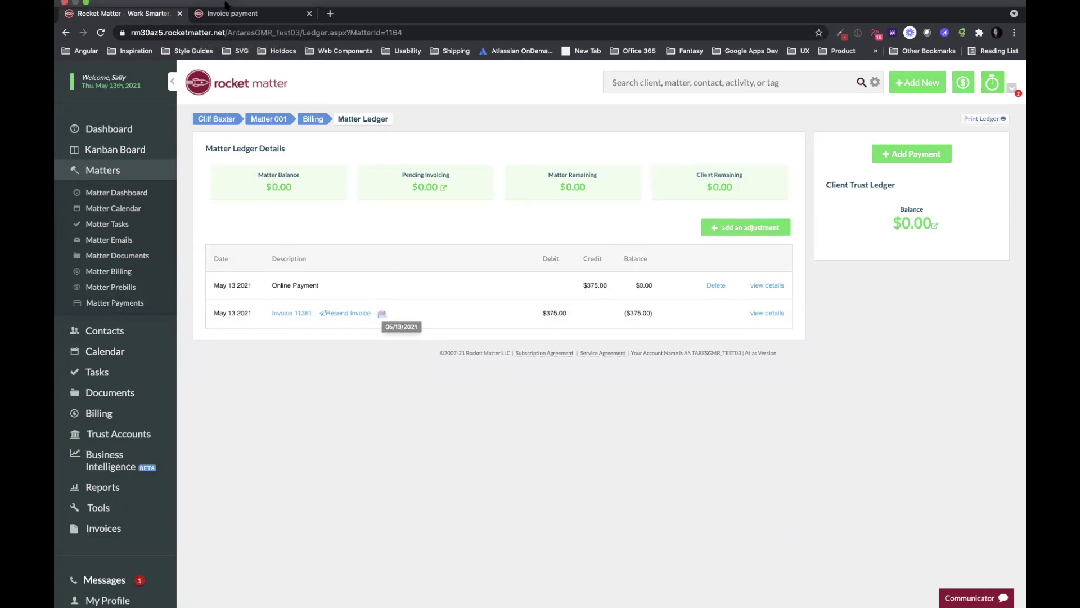
mouse_move(227, 7)
click(238, 37)
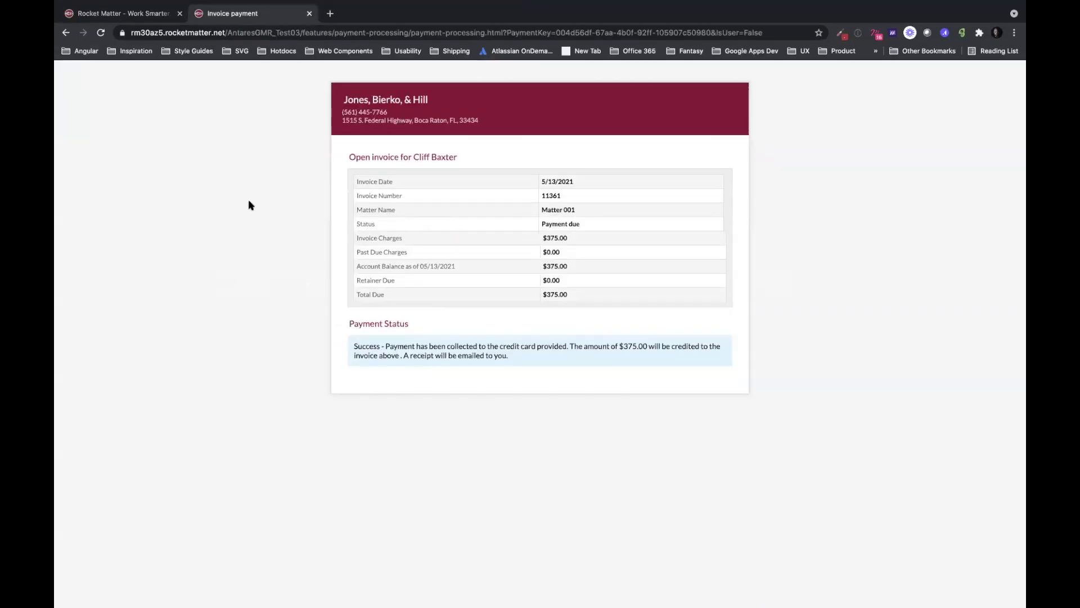
click(155, 13)
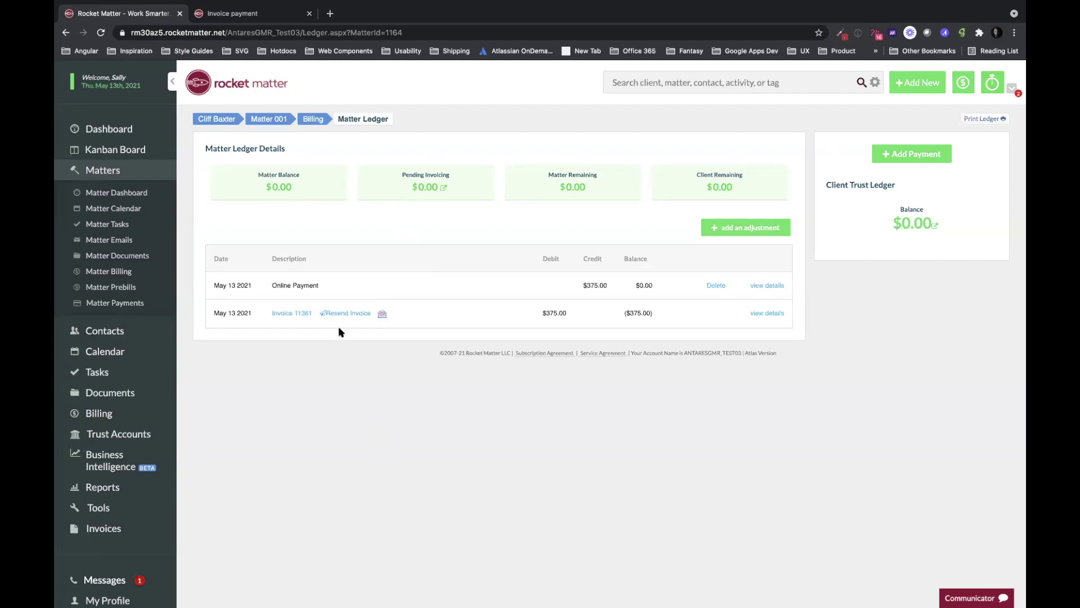
- Open the Bankruptcy Proceedings matter from the matters list and start a Payment Plan in its matter payments
click(116, 173)
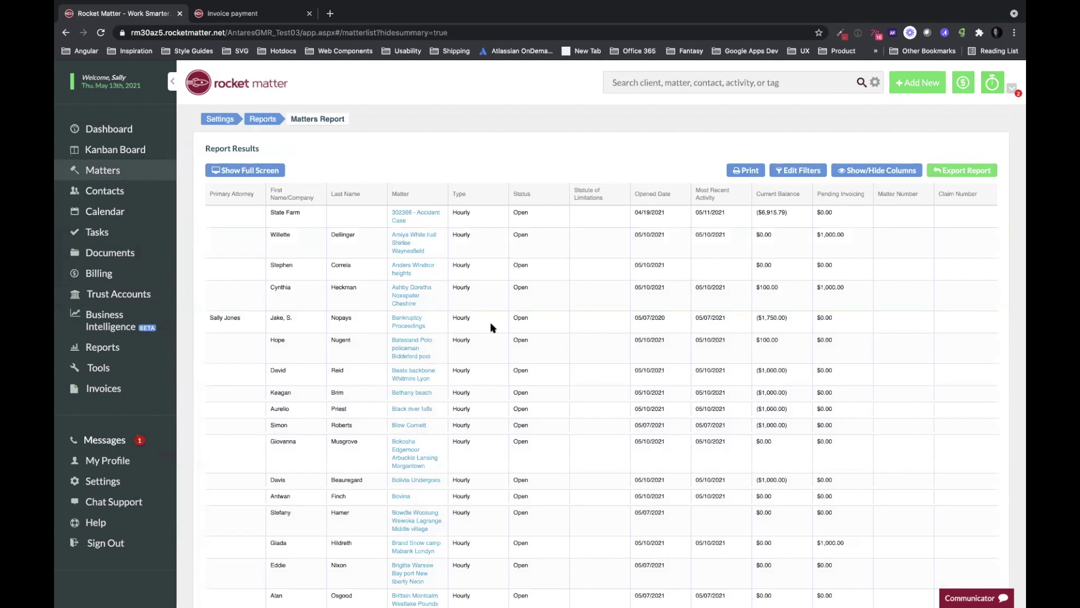
click(407, 320)
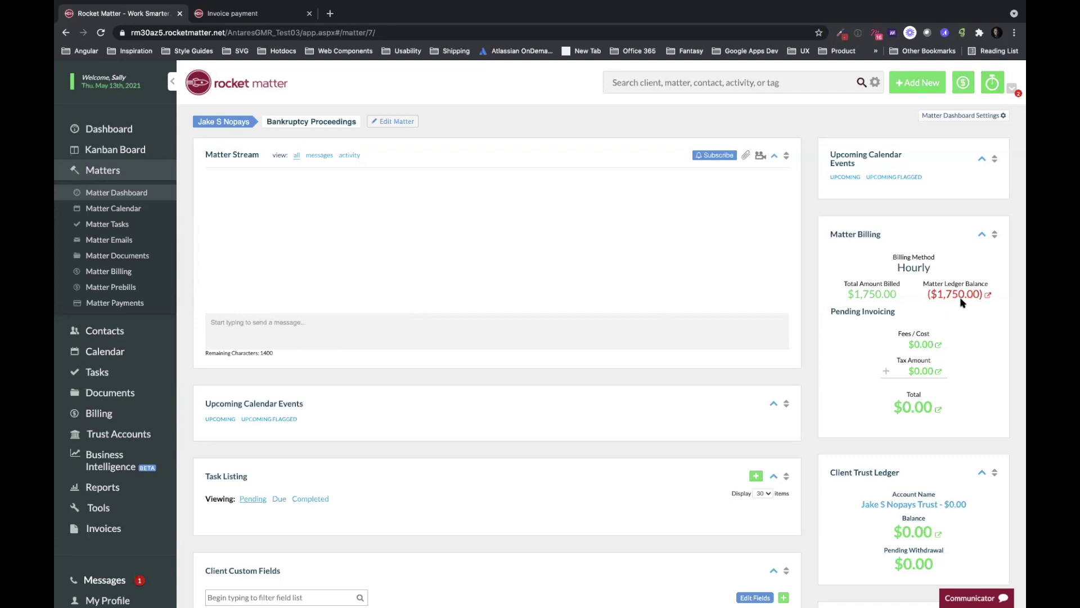
click(133, 308)
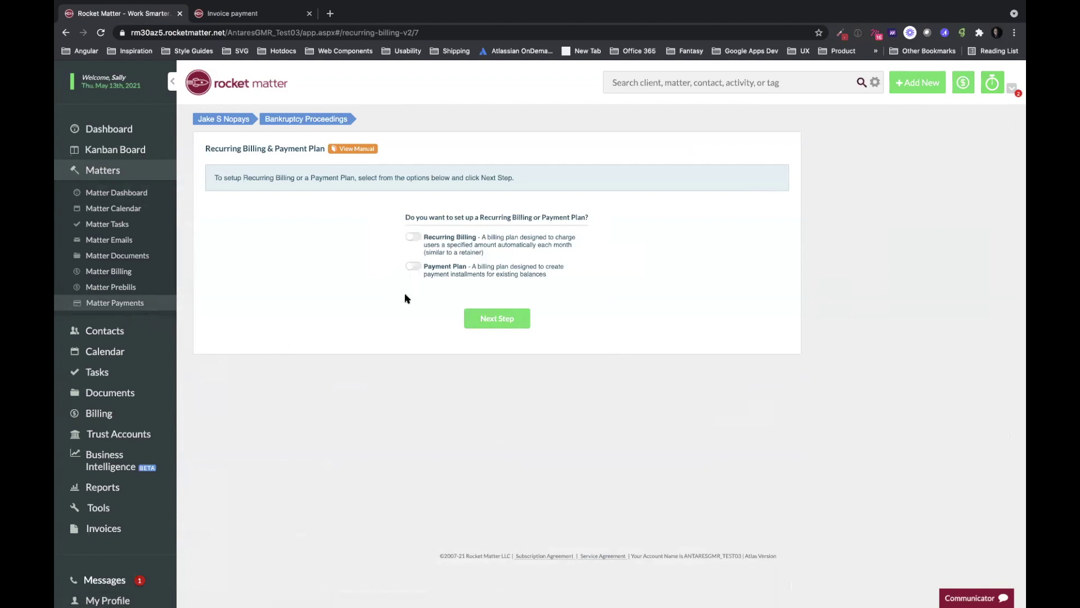
click(413, 266)
click(503, 322)
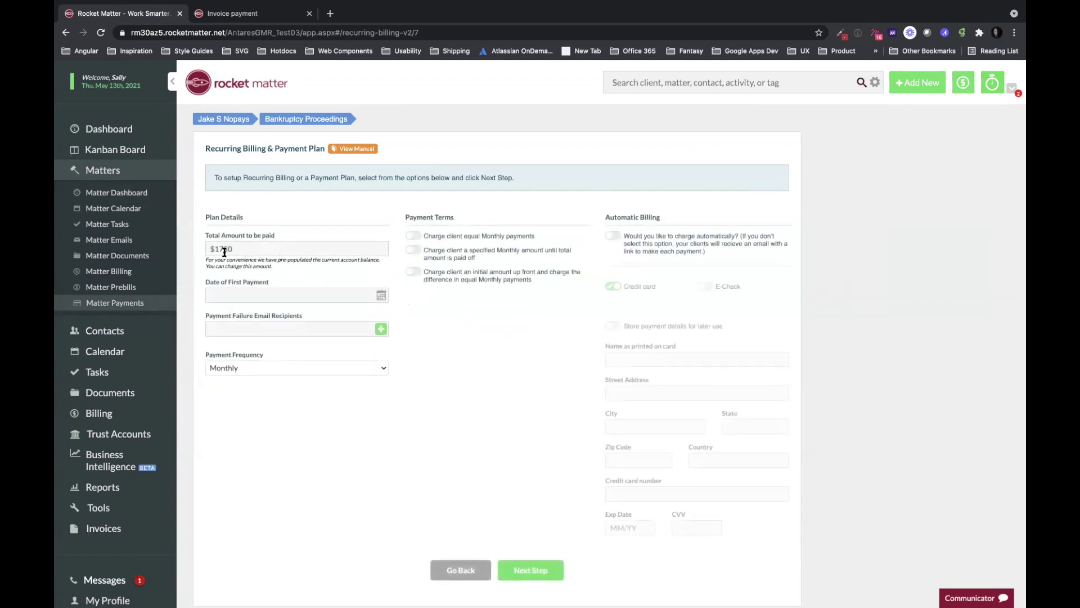
- Set the plan's first payment date to 05/14/2021 and add the firm user as payment failure email recipient
click(370, 289)
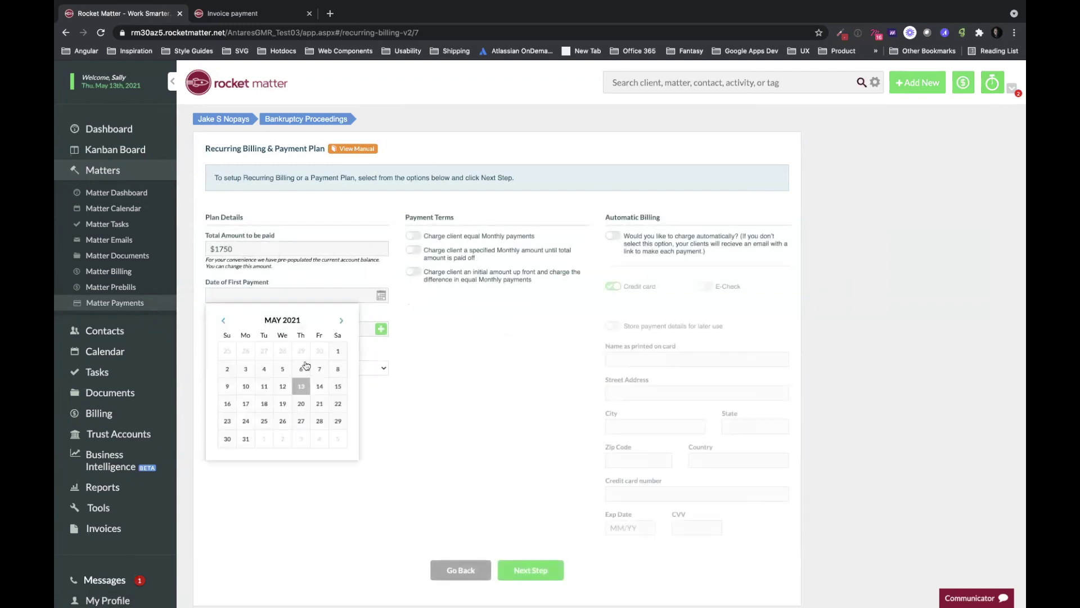
click(319, 386)
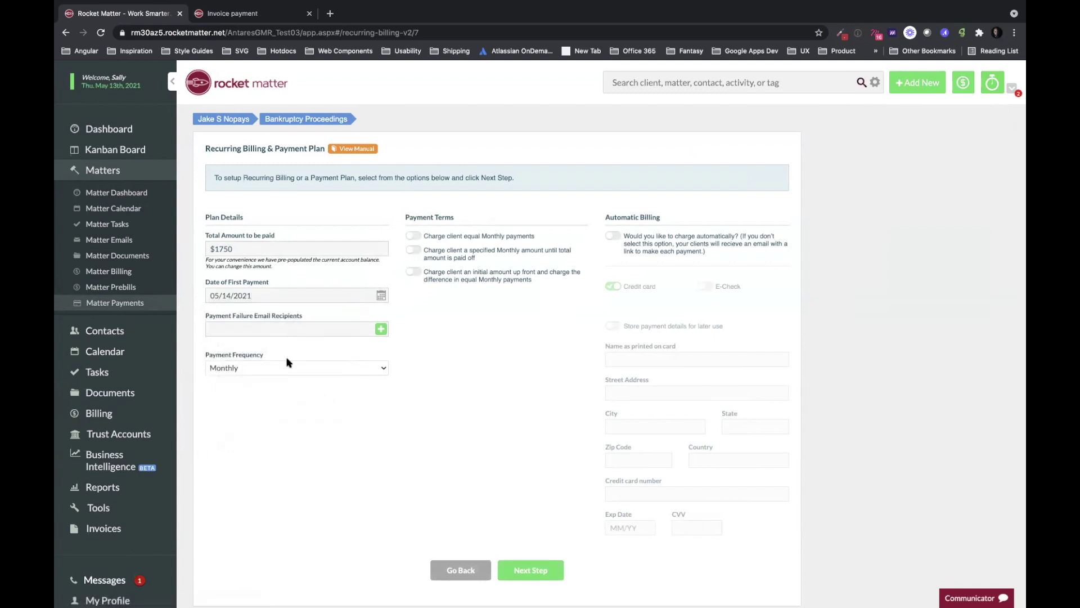
click(345, 326)
text(sa)
click(286, 347)
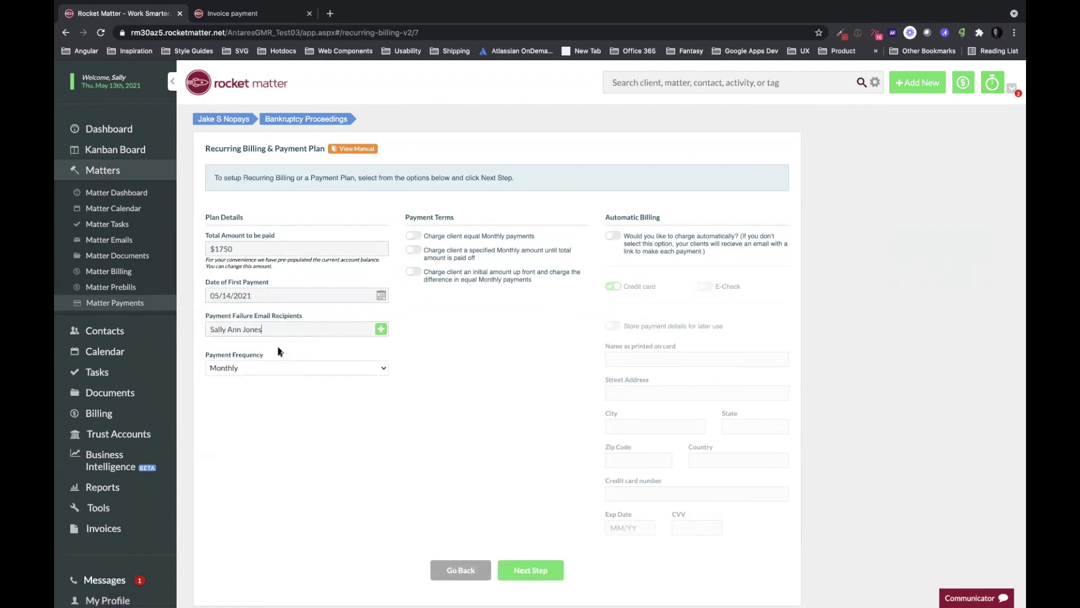
click(381, 329)
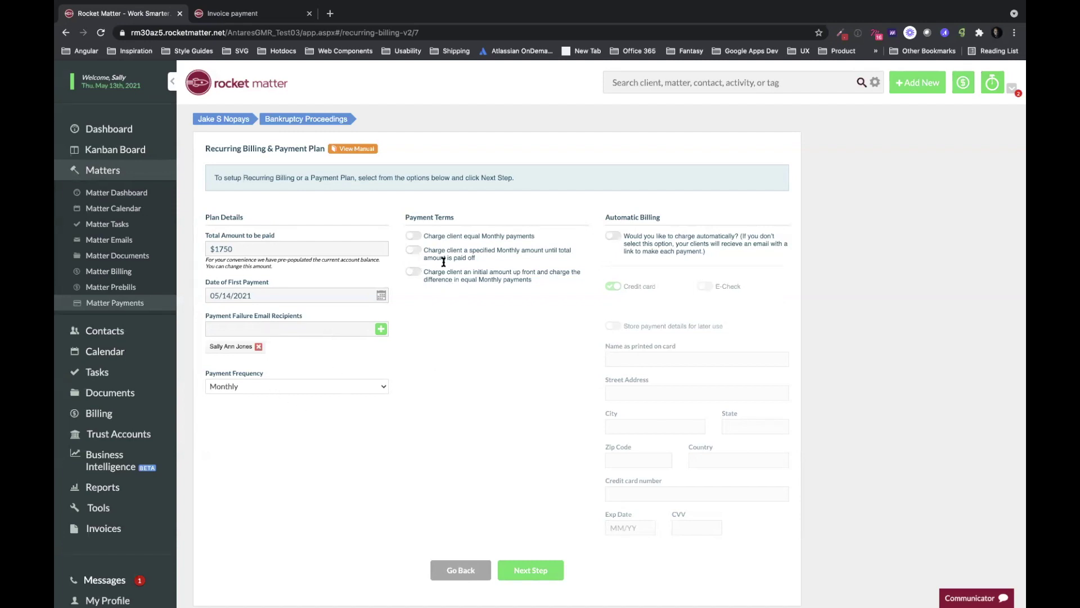
- Charge the client equal Monthly payments with 10 payments, keeping the payment frequency at Monthly
click(415, 237)
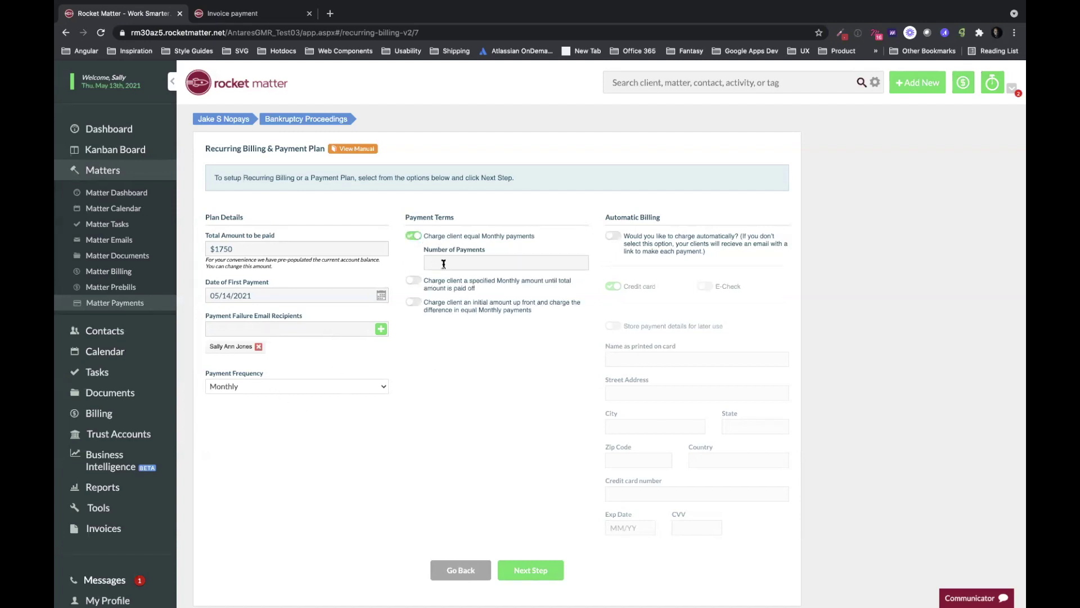
text(10)
click(385, 388)
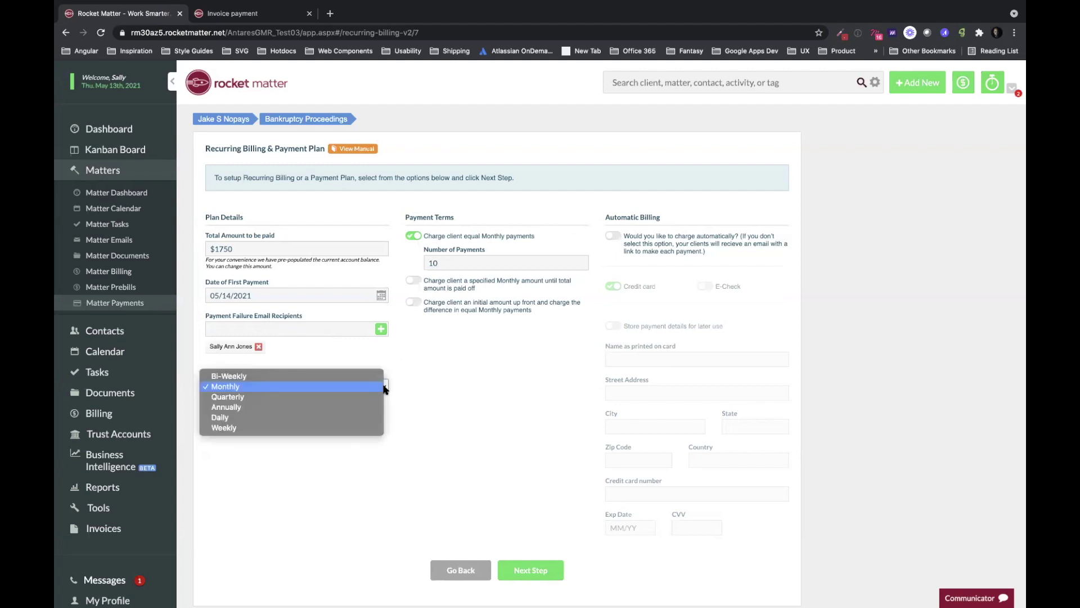
click(332, 386)
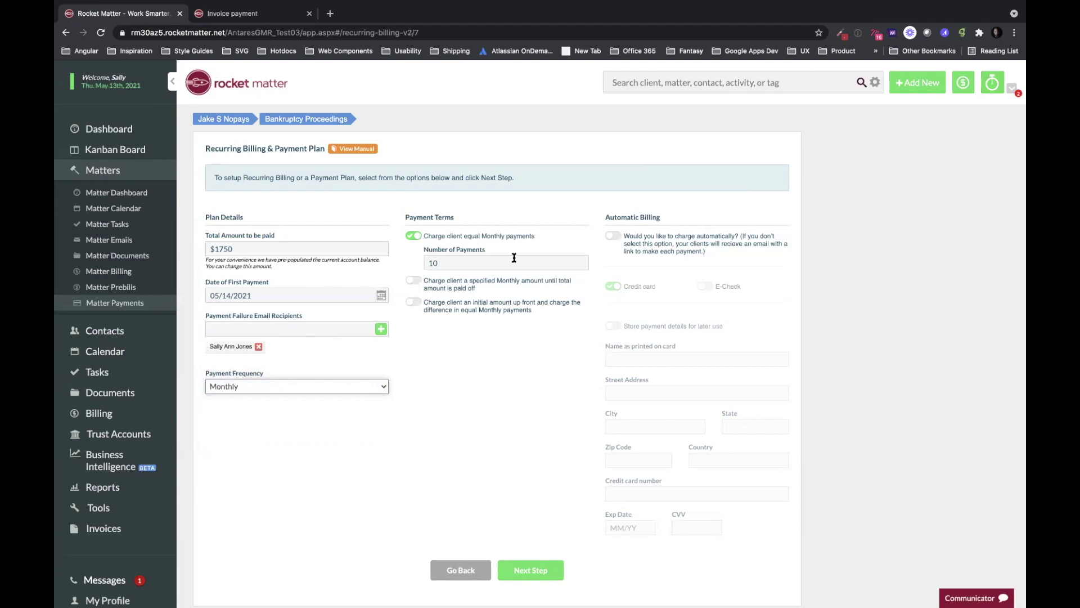
- Turn on automatic charging with the test card's name, address, card number, expiration date and CVV, and post funds to Operating
click(615, 237)
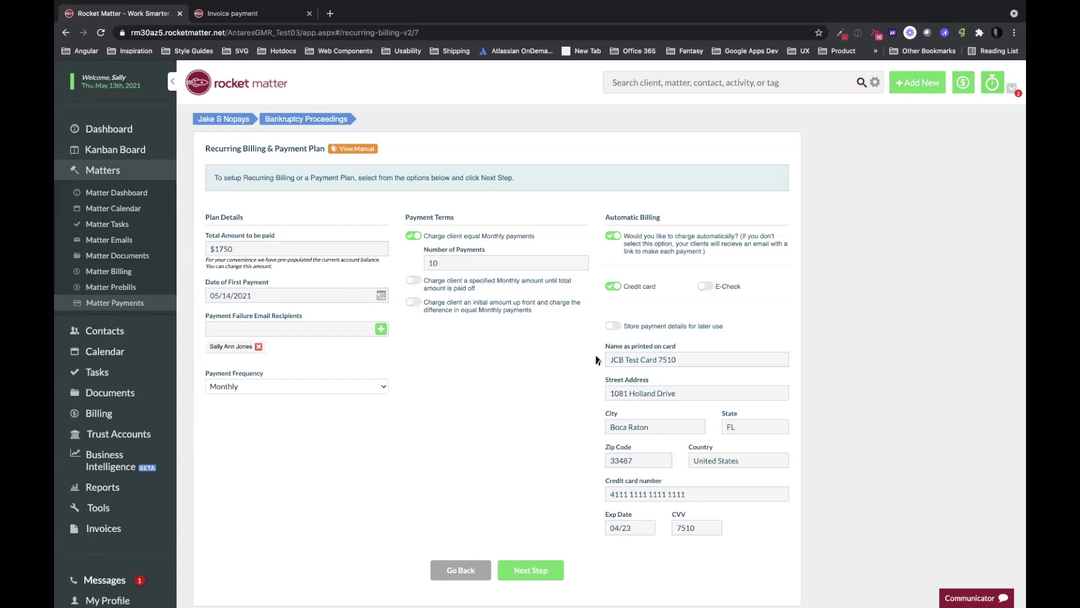
click(534, 571)
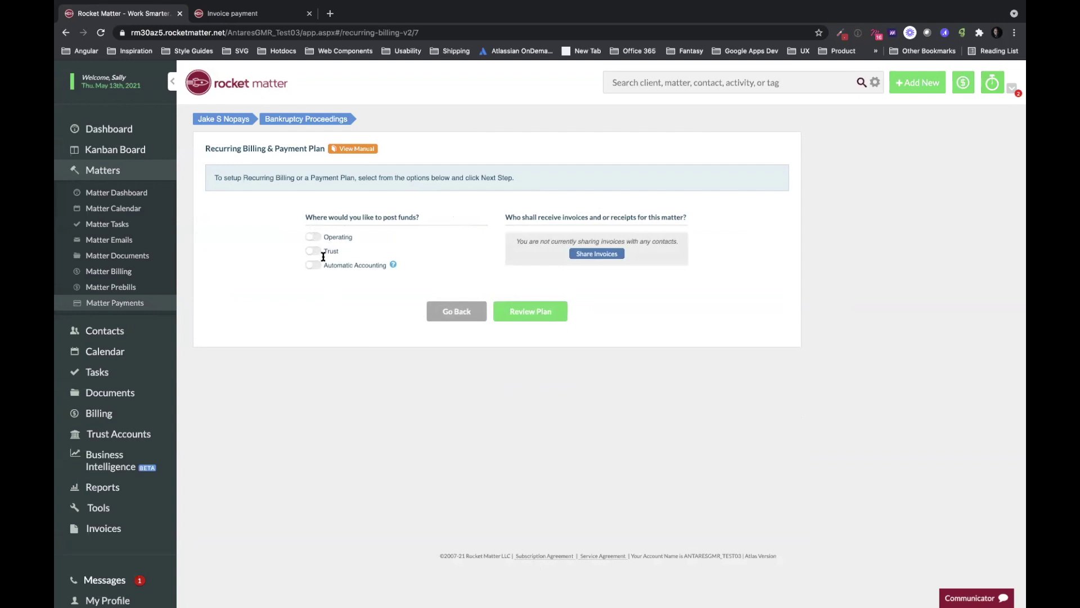
click(312, 237)
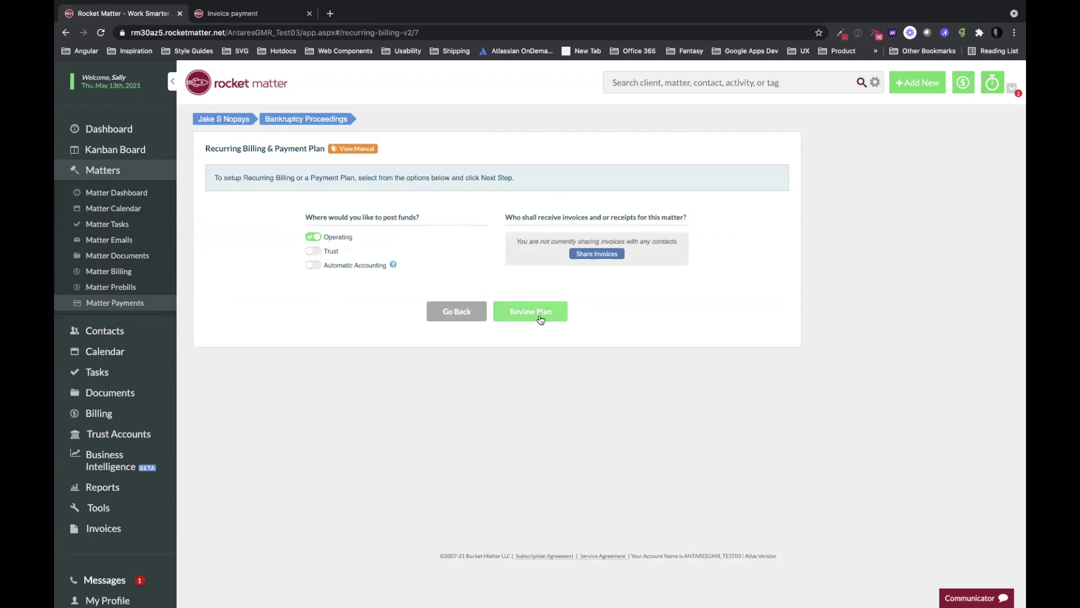
- Share the matter's invoices and receipts with the client's contact and bring up the payment plan for review
click(600, 256)
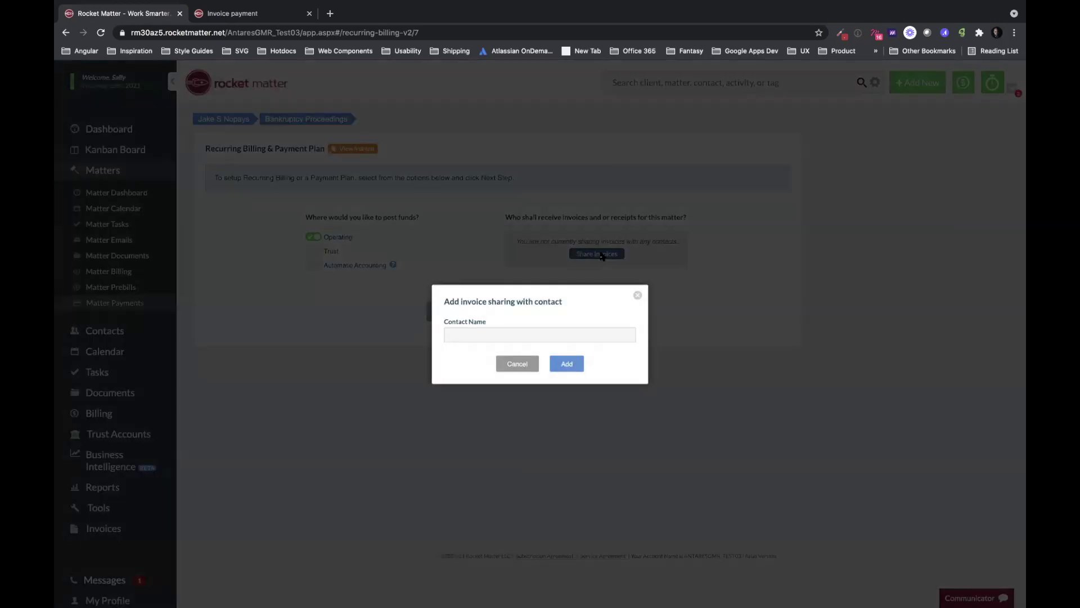
click(533, 333)
text(c)
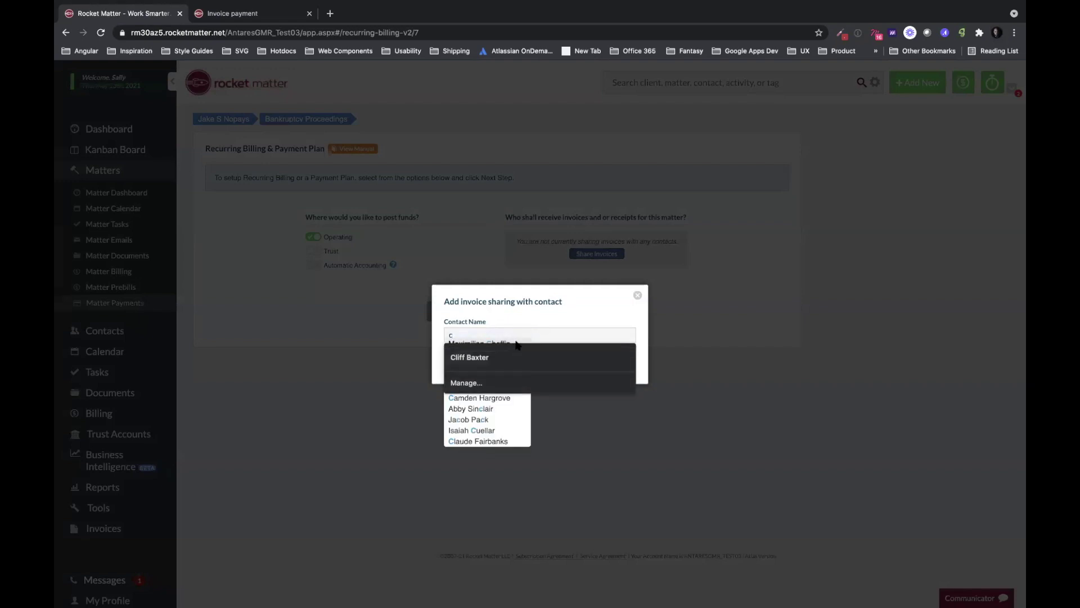
text(li)
click(515, 352)
click(564, 384)
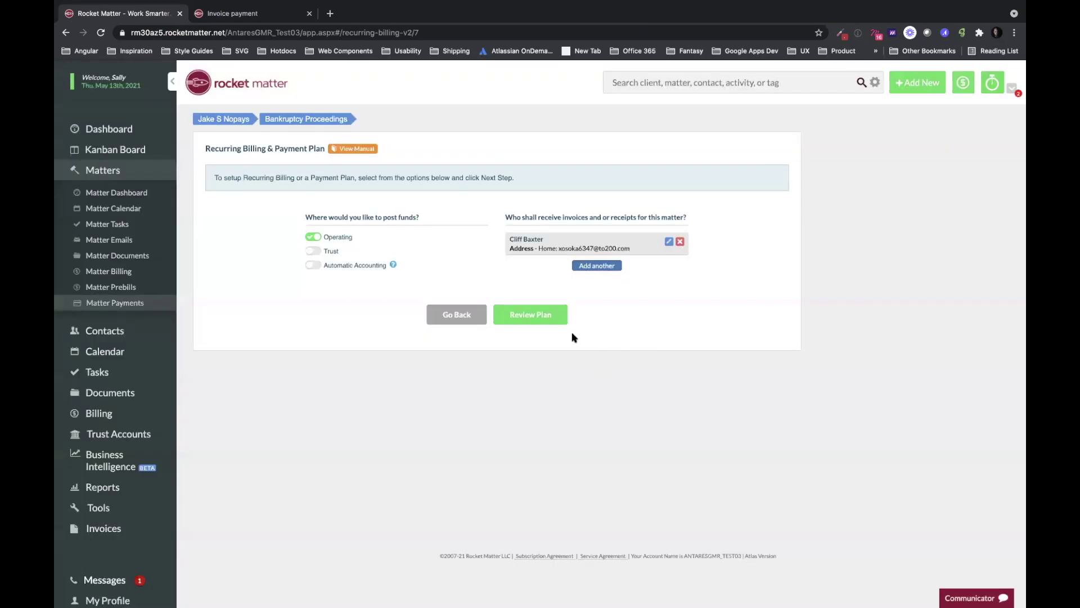
click(554, 317)
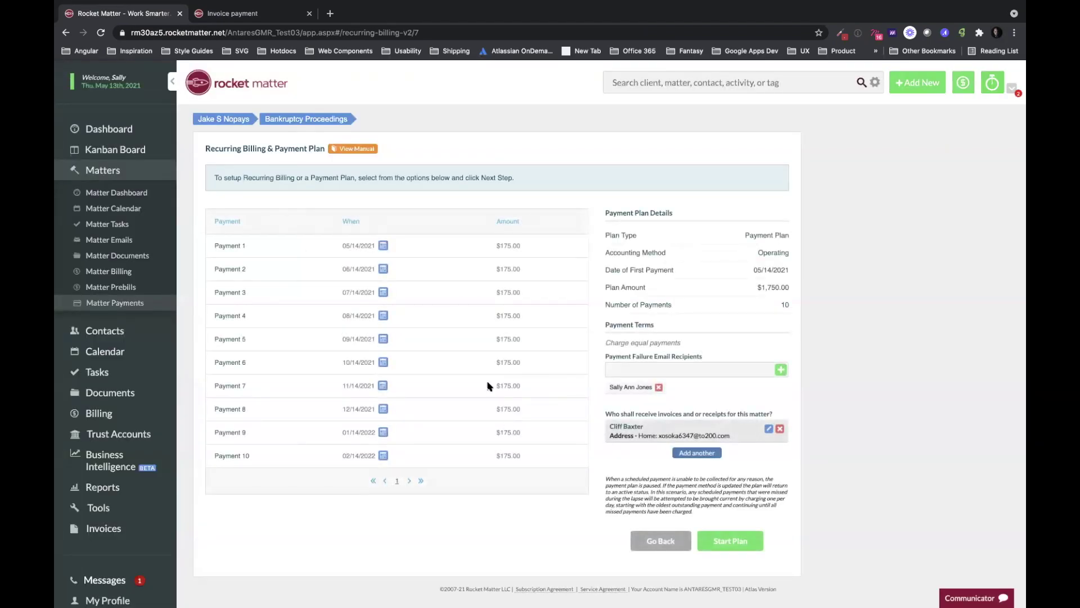
- Review the payment plan's schedule, including the date control of Payment 5, and its plan details
click(383, 339)
click(384, 341)
scroll(883, 259, down, 1)
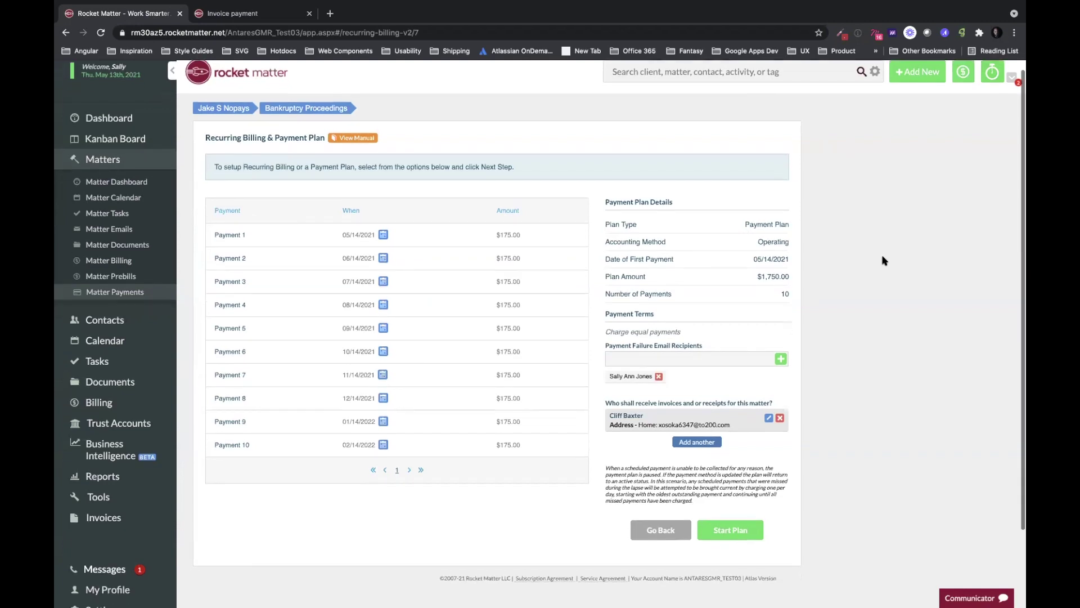
scroll(883, 260, up, 1)
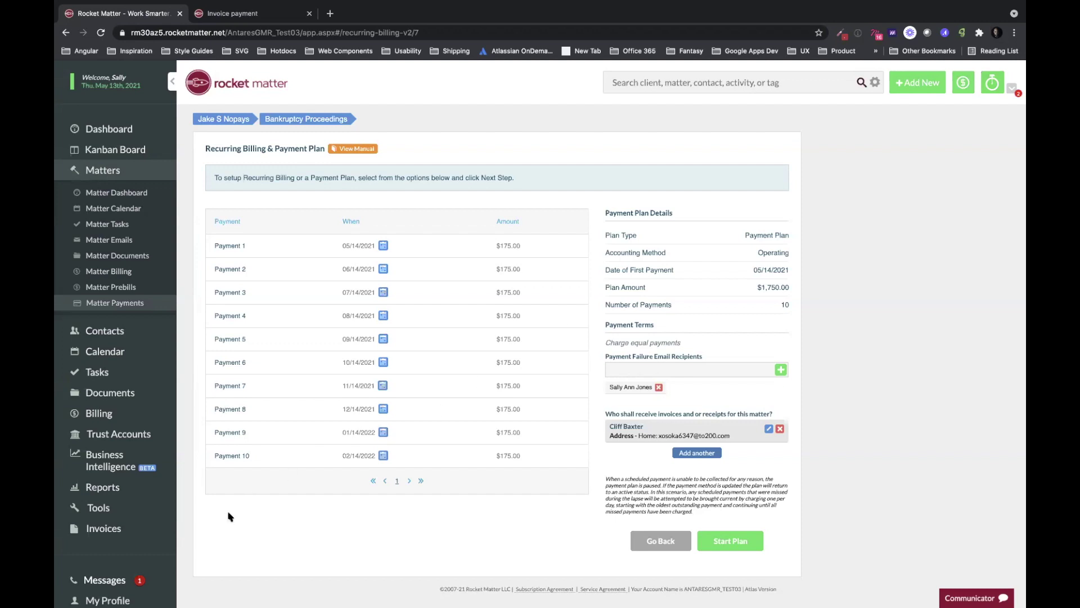
- Open the invoices list and filter the unpaid invoices by client State Farm
click(124, 531)
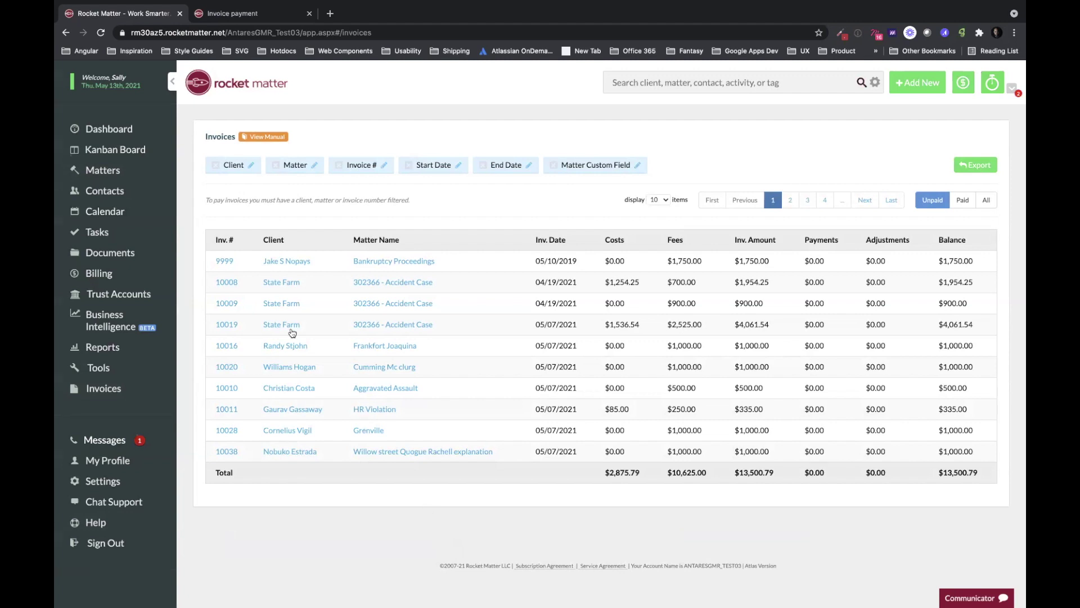
click(251, 165)
text(sta)
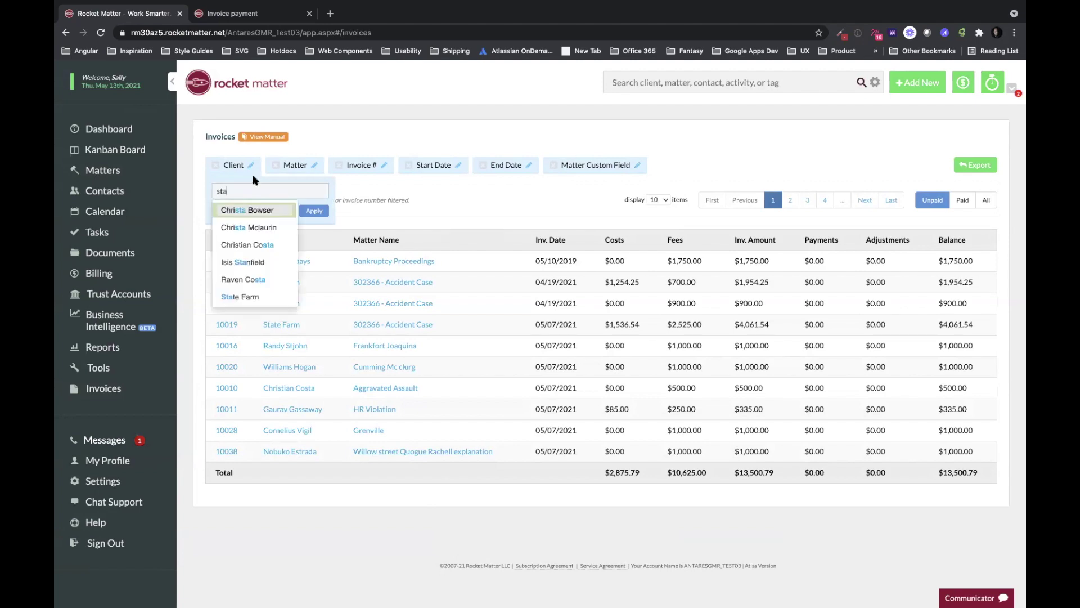
click(248, 297)
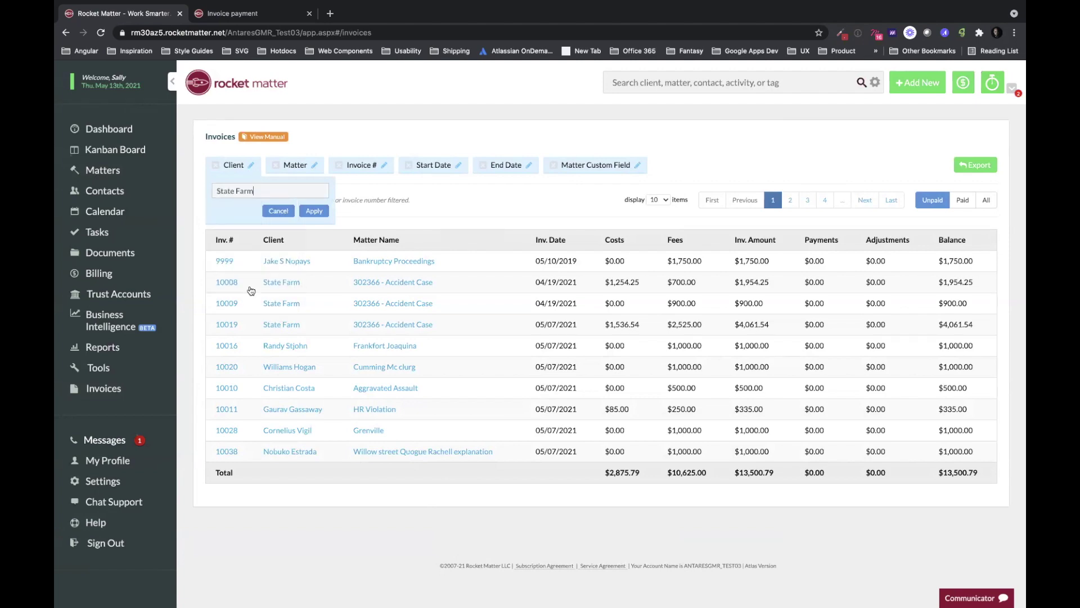
click(313, 212)
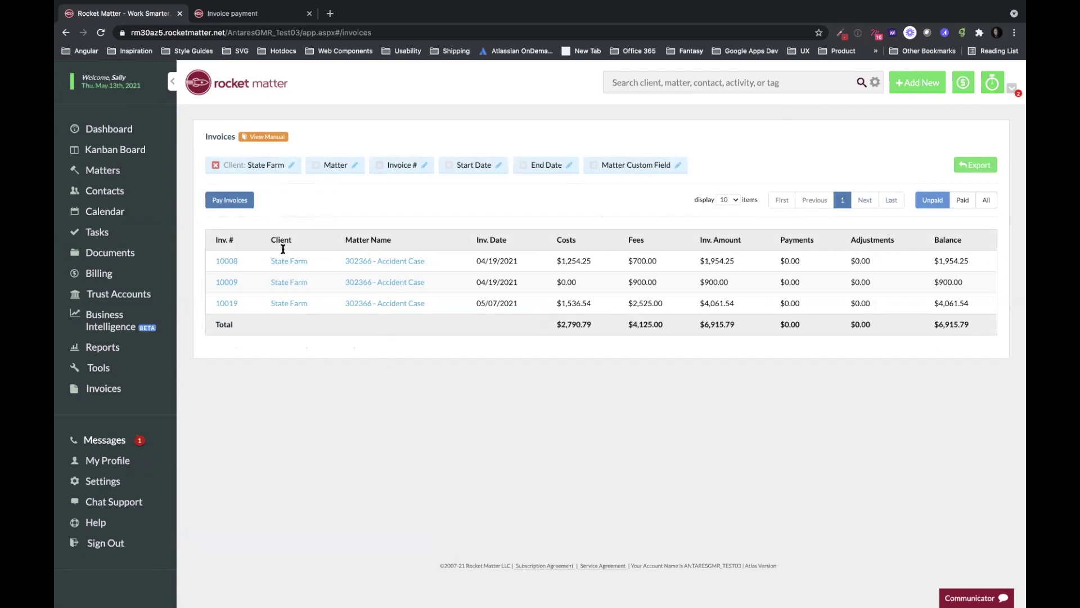
- Start paying the State Farm invoices in bulk and distribute a payment amount of $5,000.00 across them
click(229, 200)
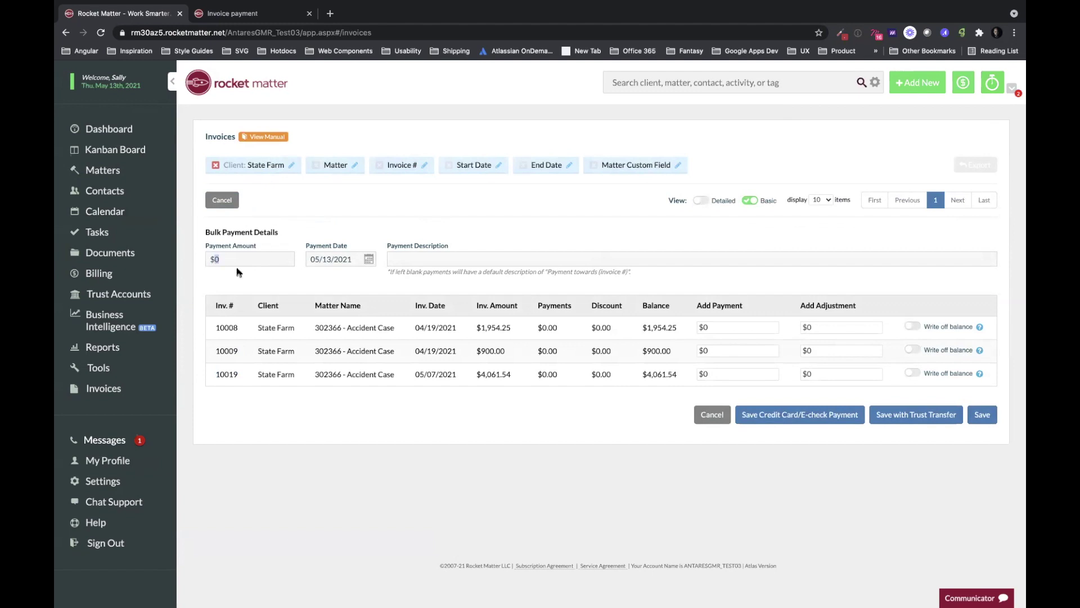
text(5000)
key(Tab)
click(622, 426)
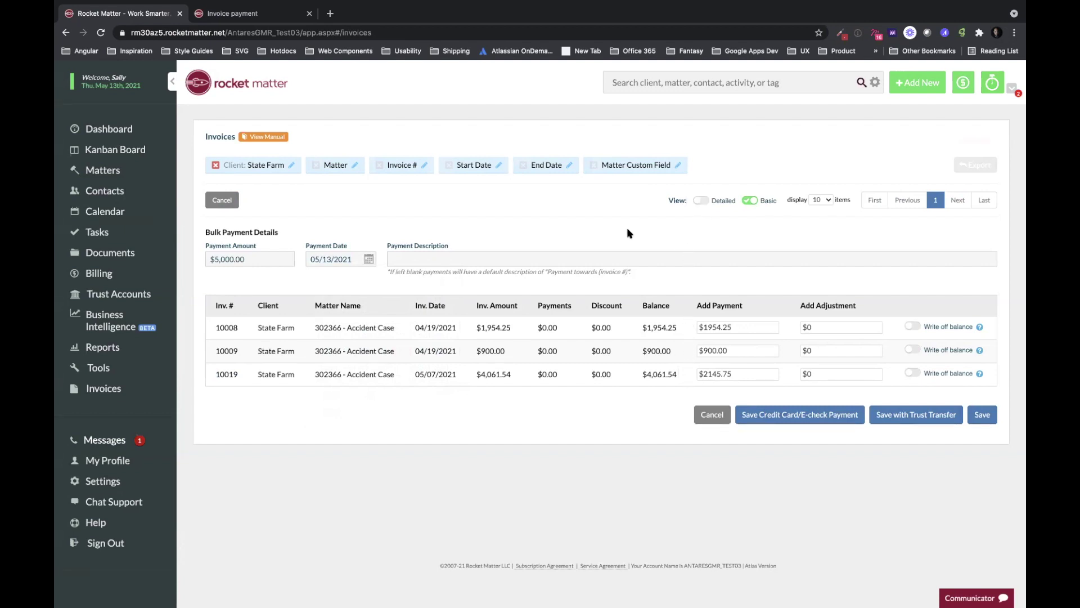
- Switch the bulk payment to the Detailed view and examine how invoice 10008's payment is split by billing user and line item
click(701, 201)
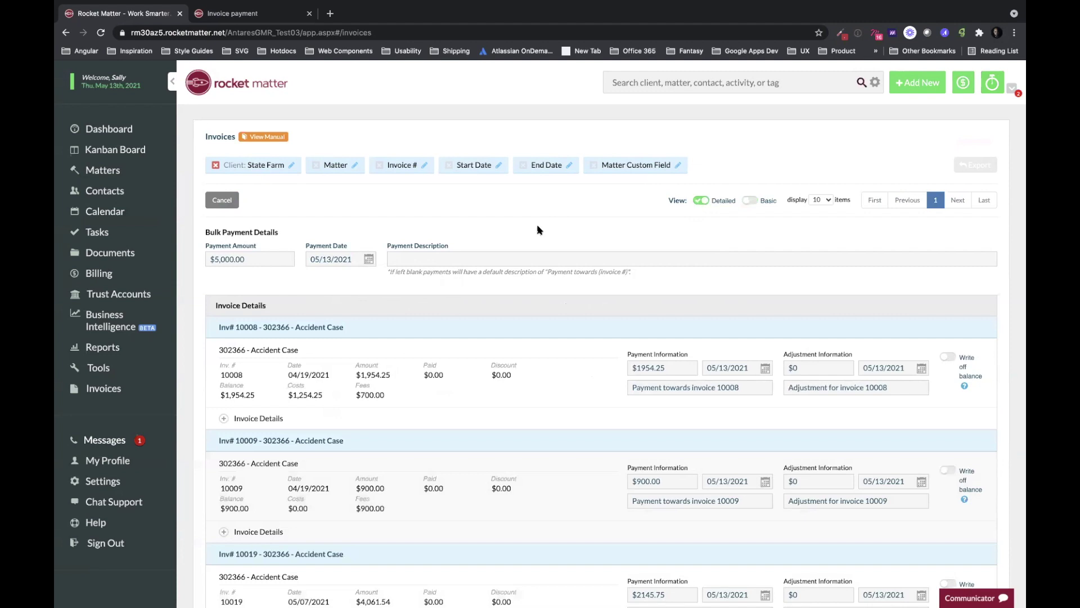
scroll(537, 229, down, 3)
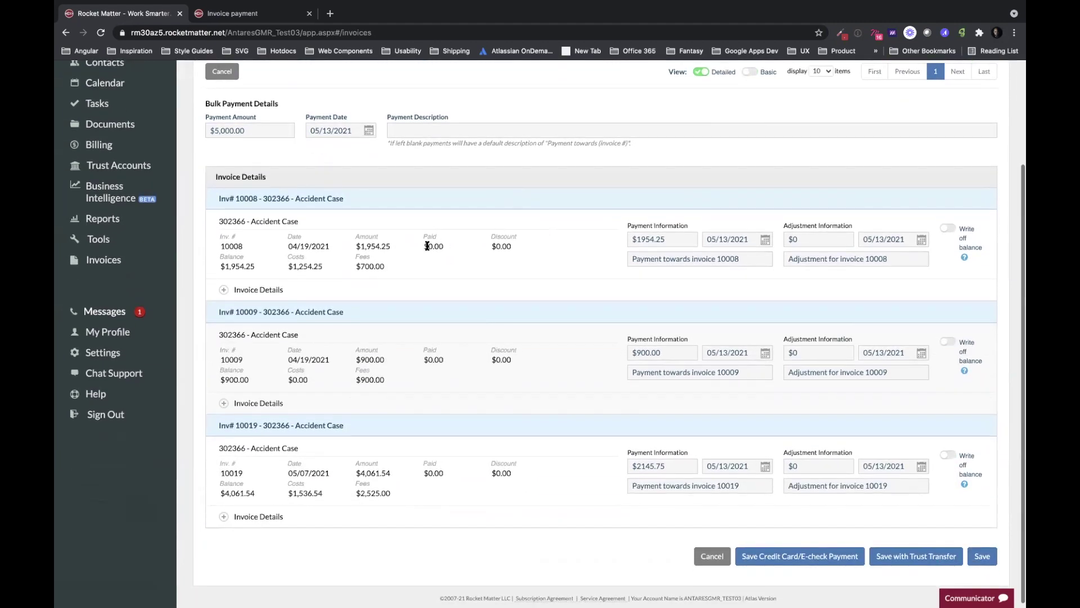
click(224, 290)
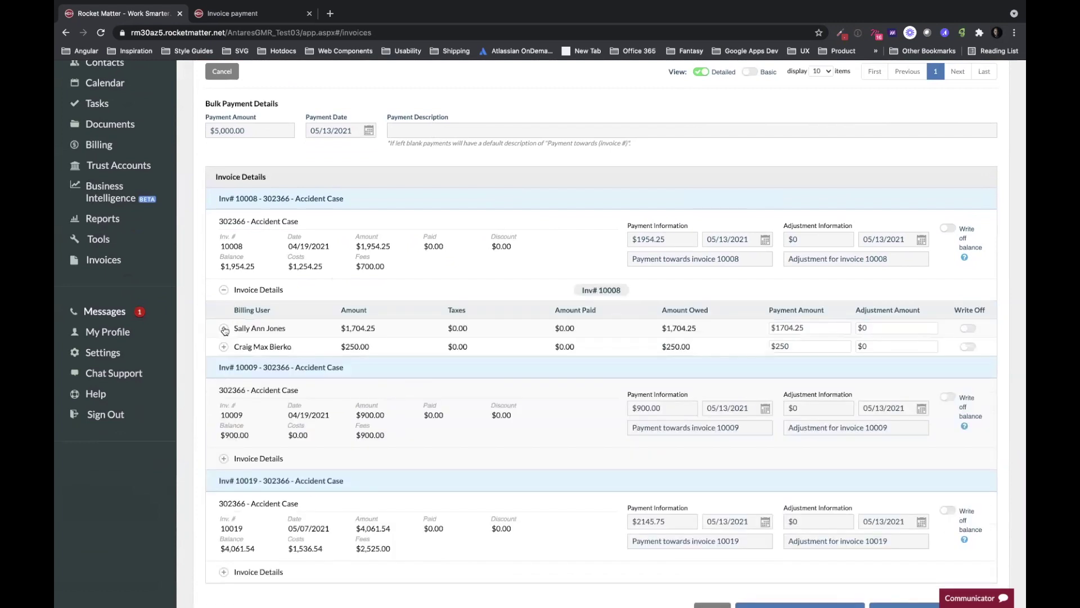
click(224, 329)
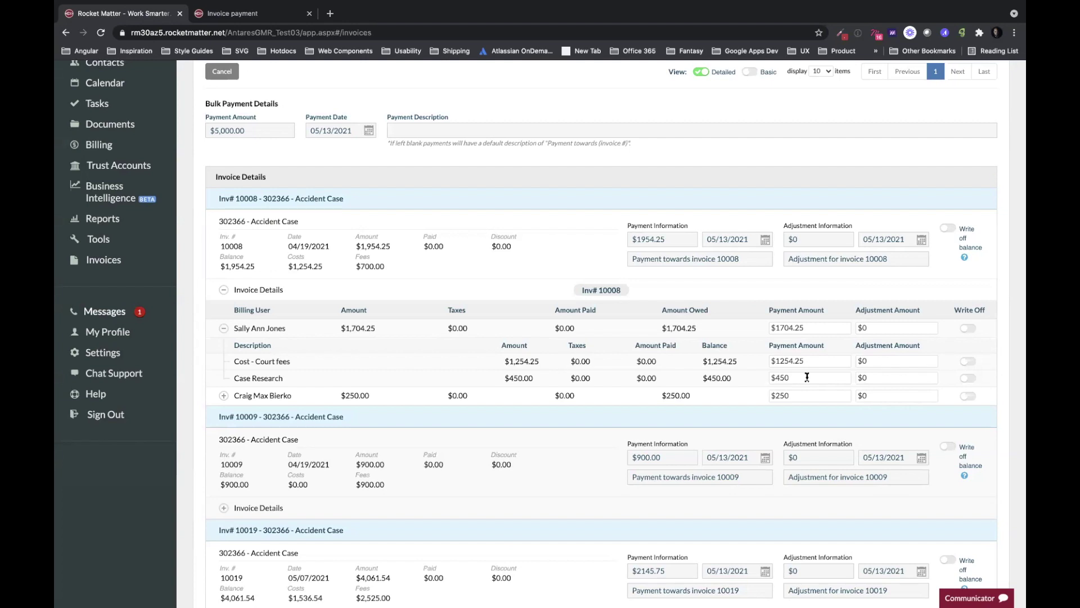
click(777, 378)
drag(776, 378, 782, 377)
click(223, 328)
click(224, 289)
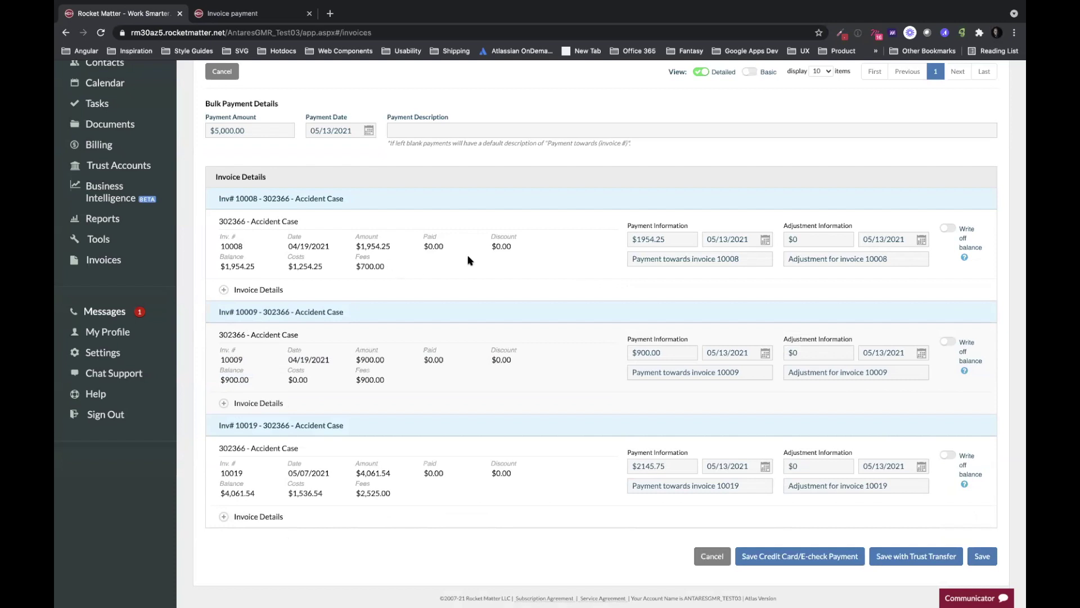
scroll(470, 260, up, 3)
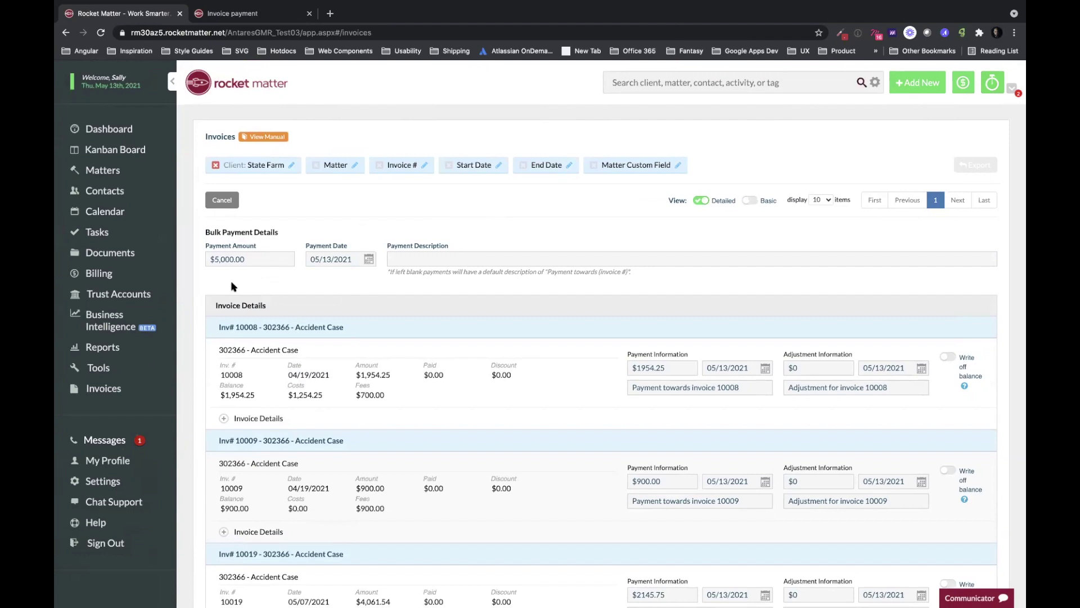
- Open the Billable Activity By User report for editing in Business Intelligence, list the Activities fields and run the report
click(113, 321)
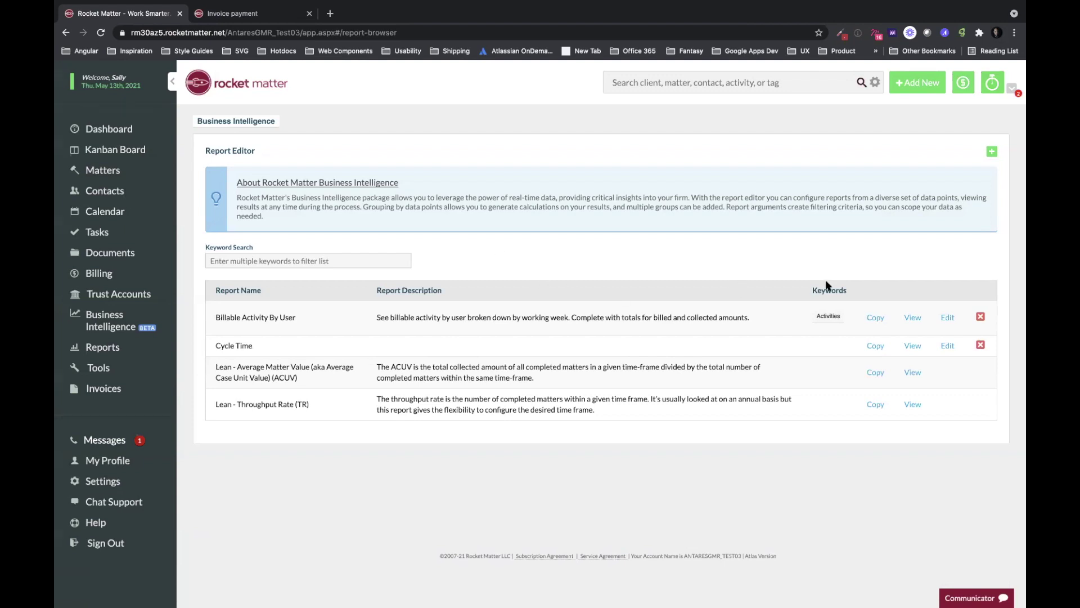
click(947, 319)
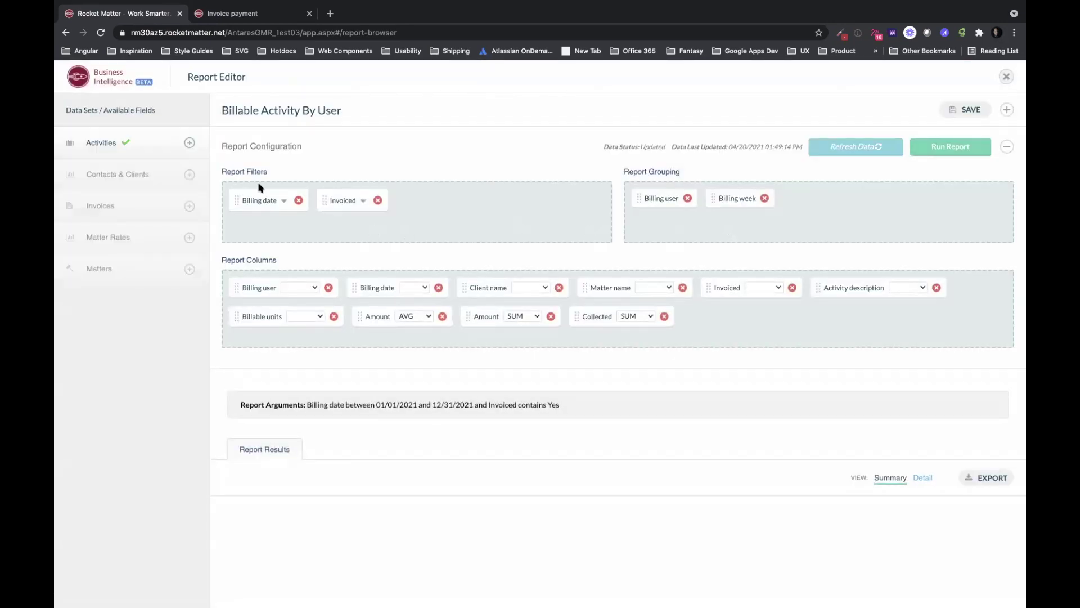
click(189, 144)
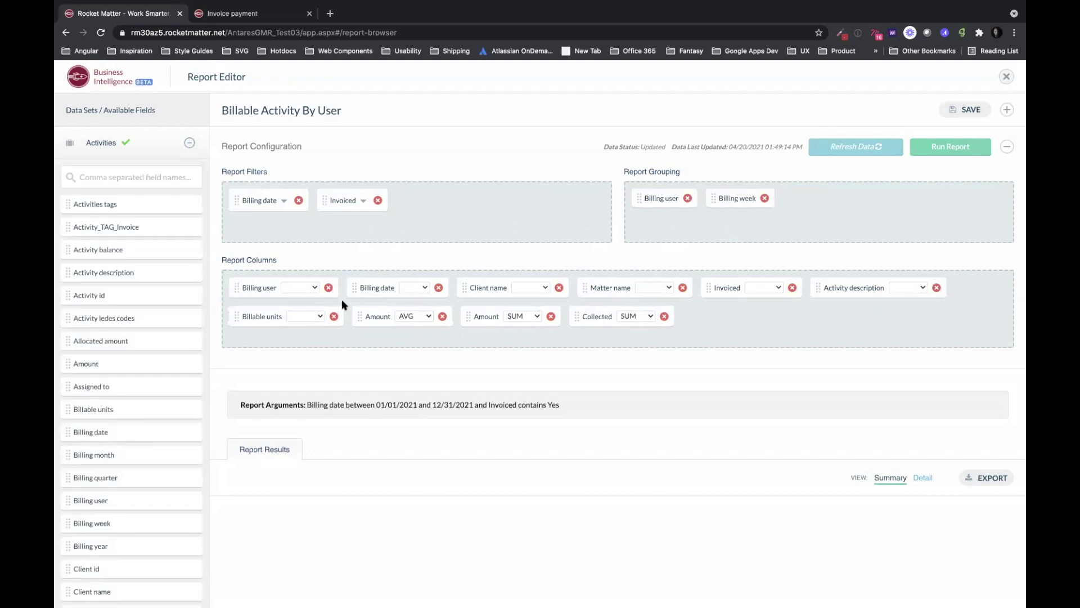
click(944, 152)
scroll(728, 336, down, 1)
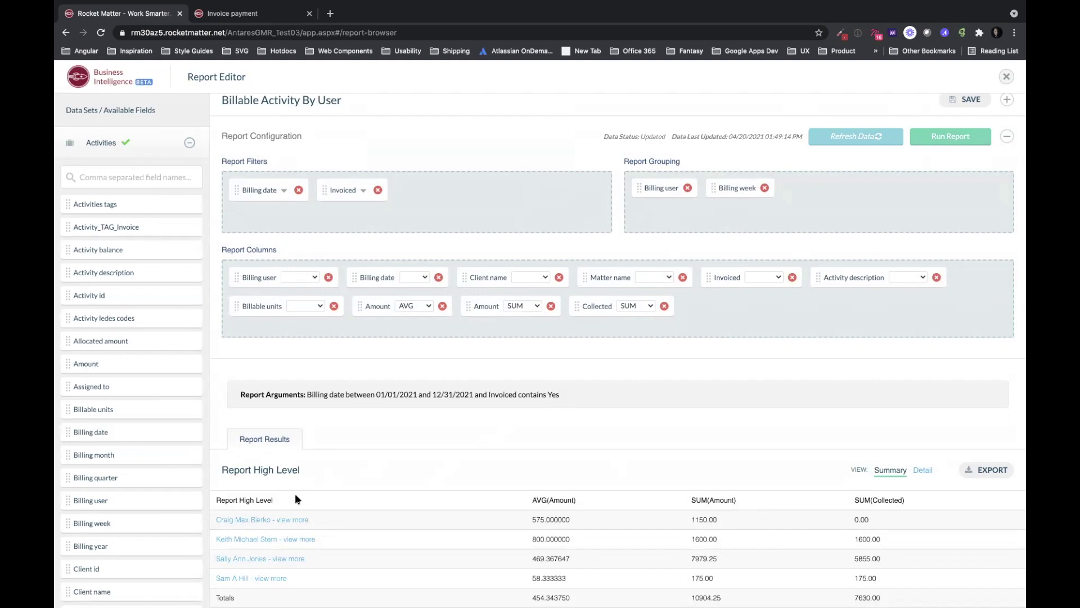
- Drill into the first billing user's 04/18/2021 - 04/24/2021 activities, browse the available Activities fields and close the report
click(262, 520)
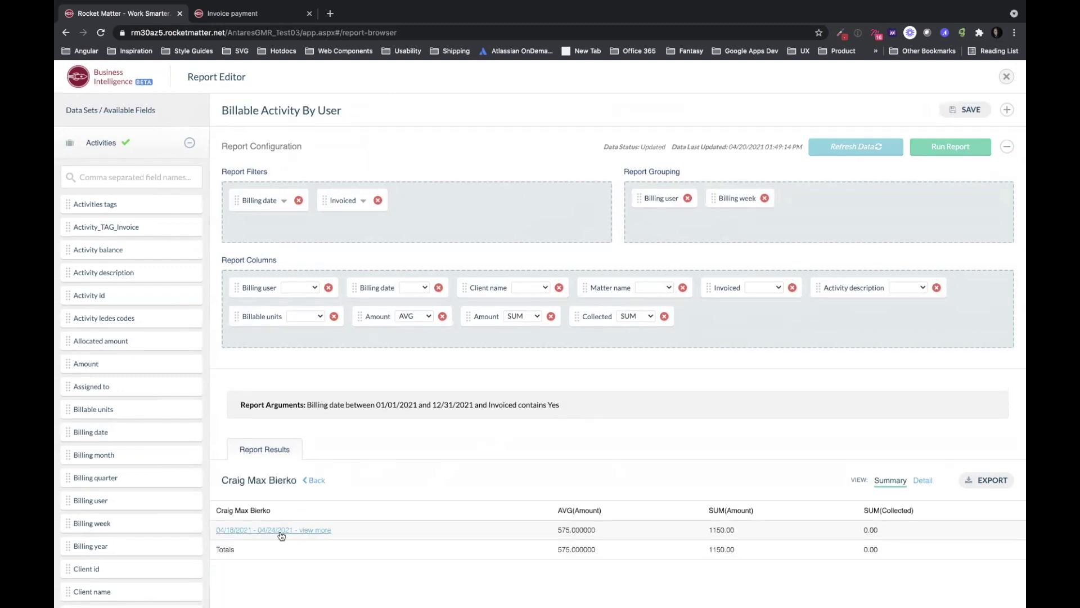
click(280, 530)
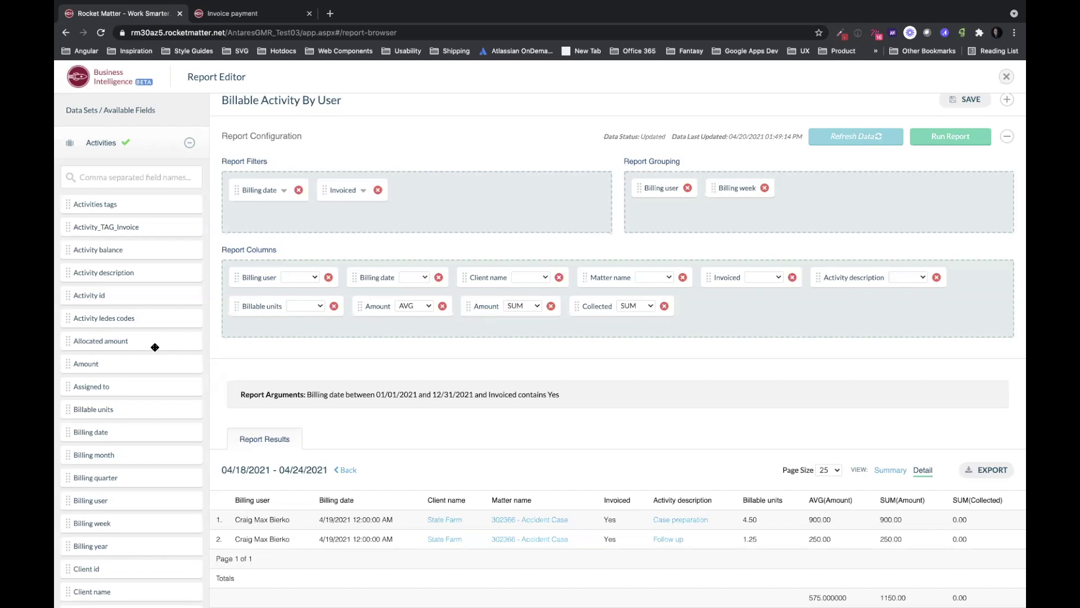
scroll(155, 347, down, 9)
scroll(155, 347, down, 6)
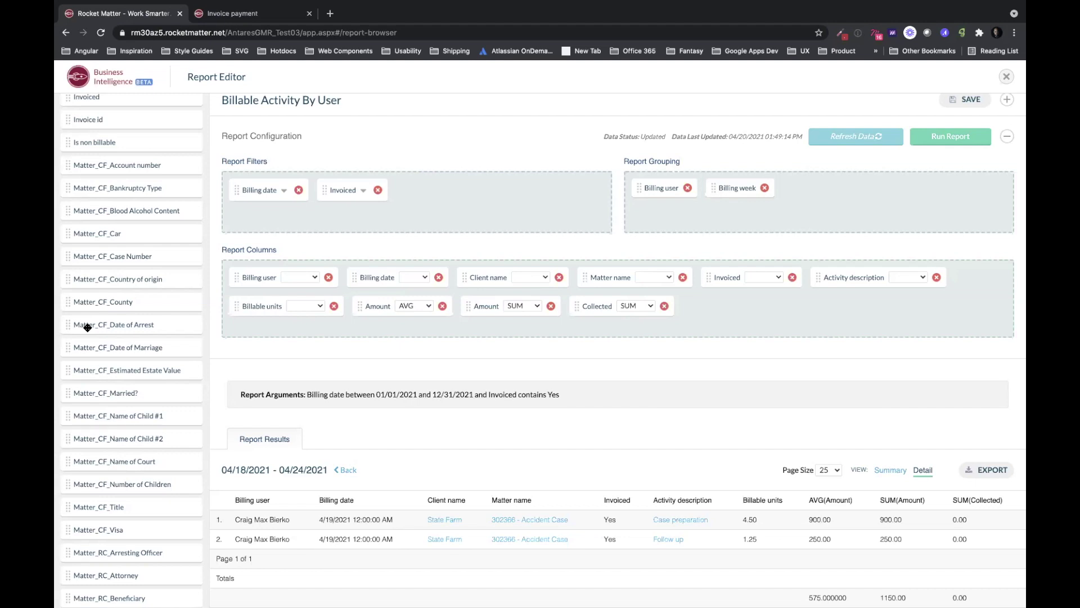
scroll(303, 296, up, 1)
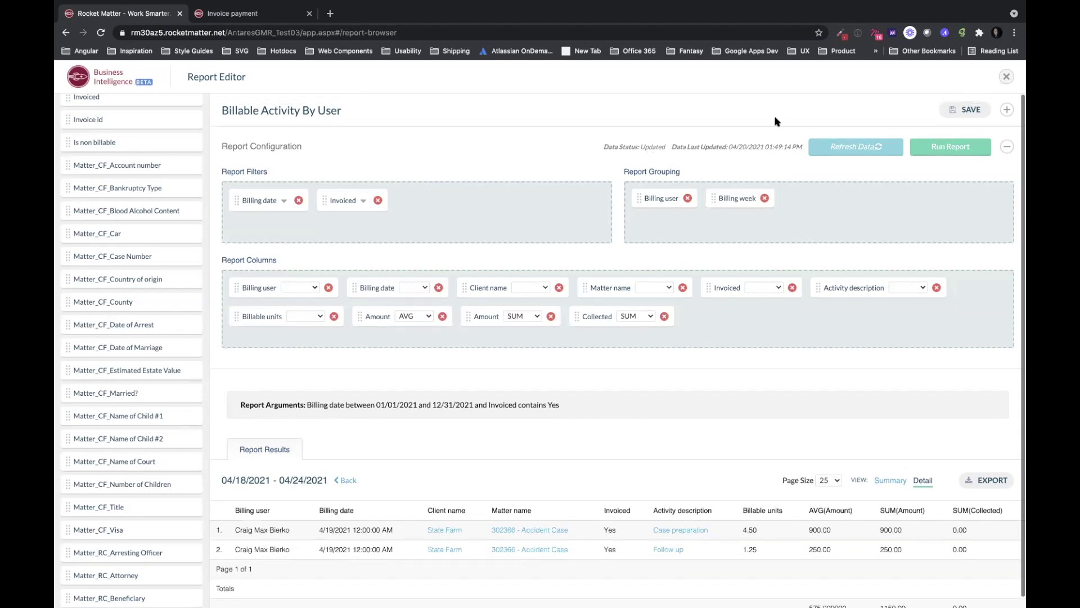
click(1007, 77)
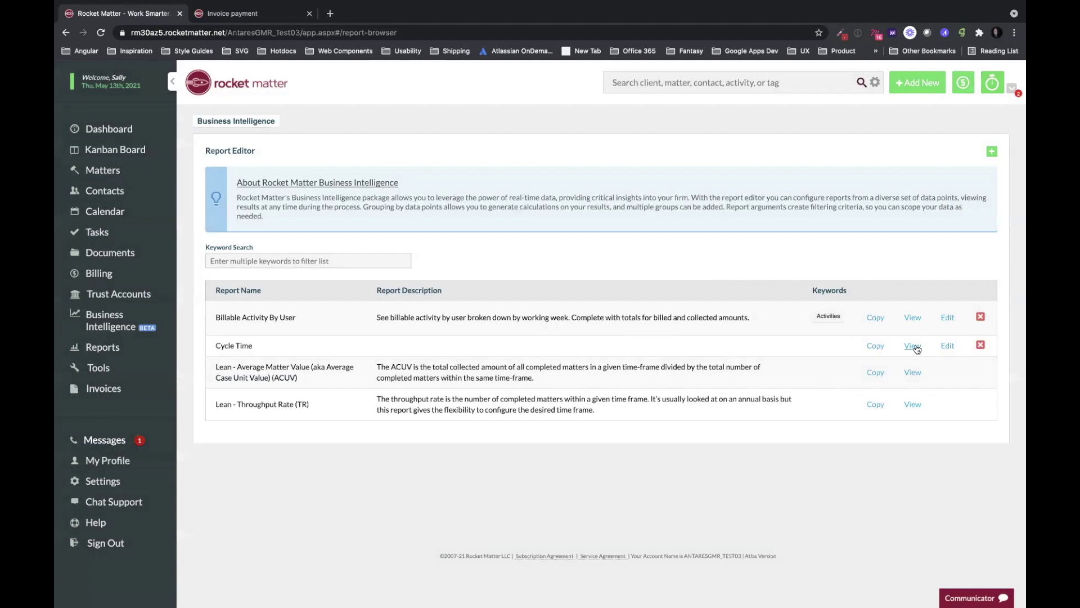
- Open the Cycle Time report for editing and run it
click(947, 346)
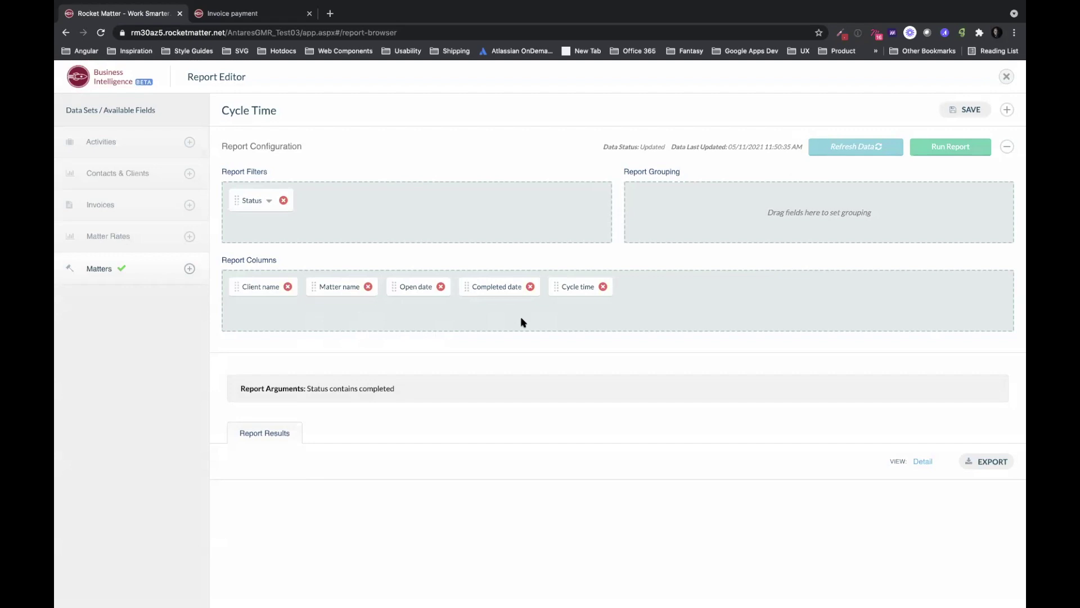
click(938, 150)
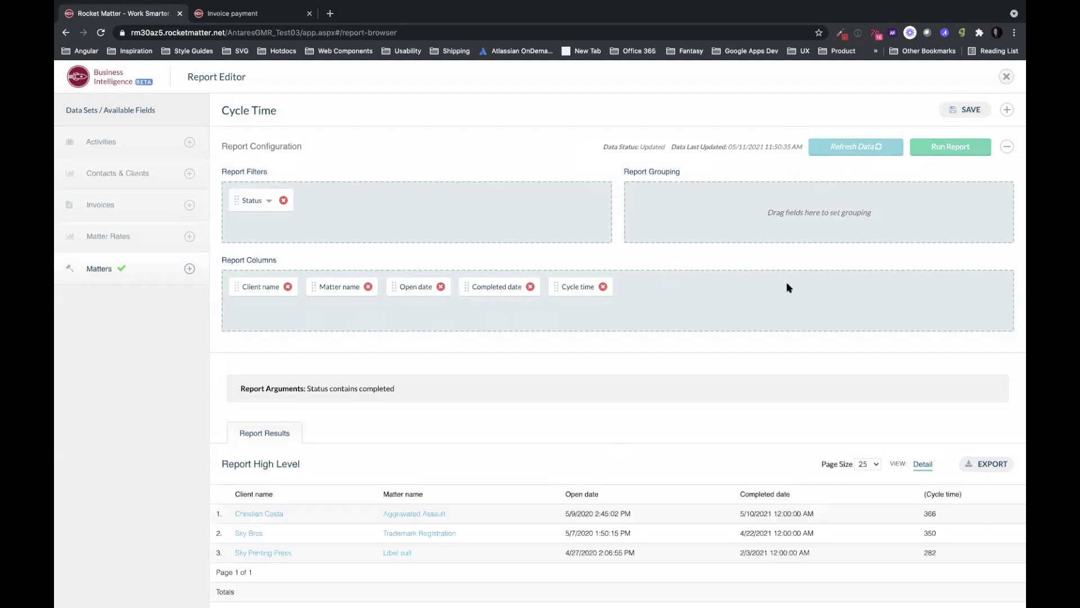
scroll(787, 288, down, 1)
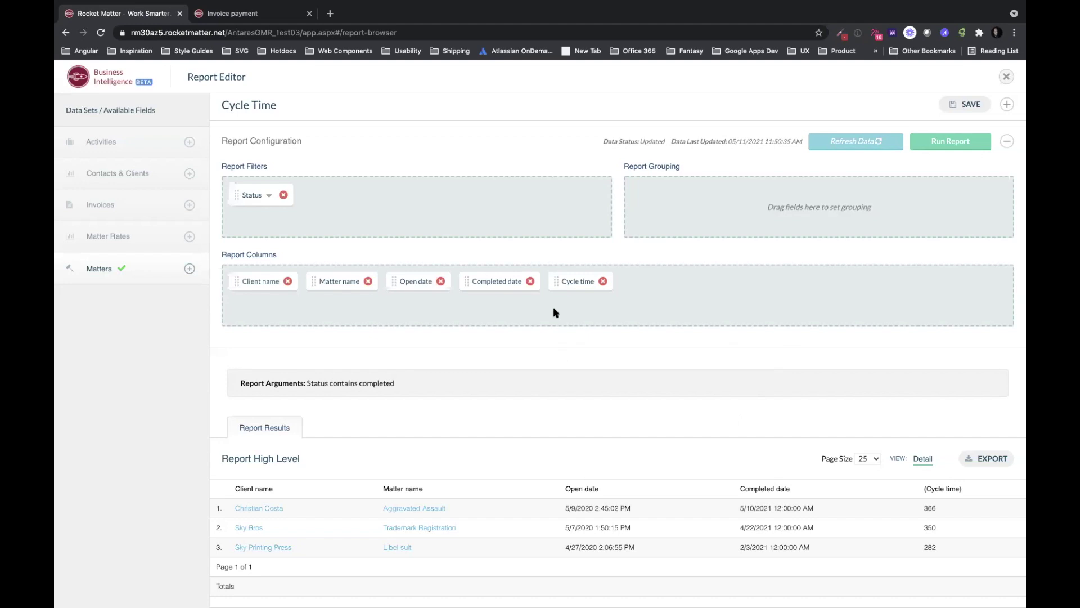
- Examine the Matters fields available for the Cycle Time report, including the custom fields, and return to the main dashboard
click(190, 269)
scroll(165, 372, down, 1)
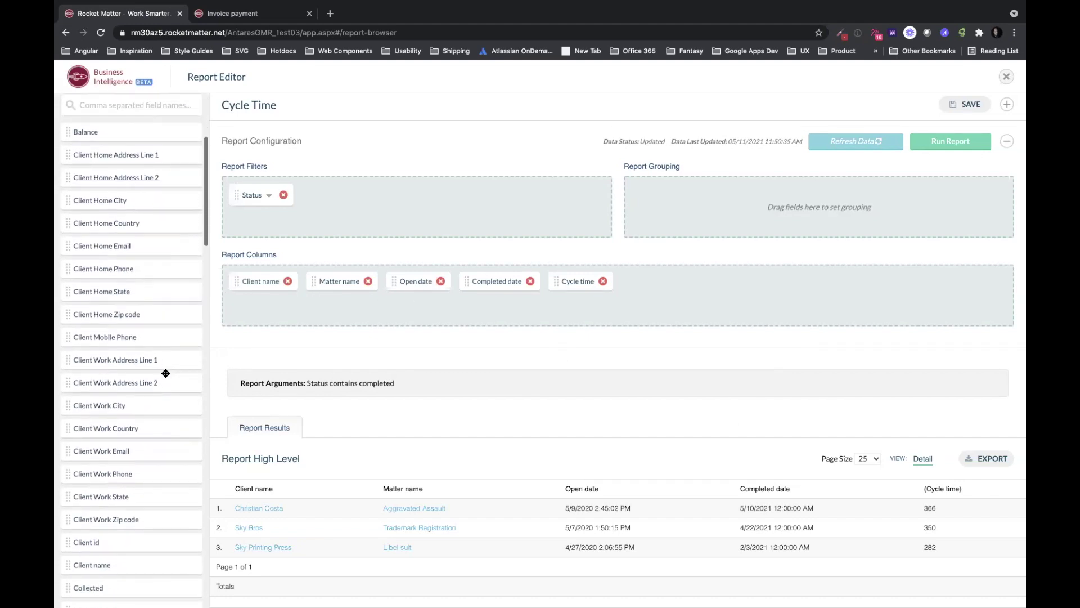
scroll(166, 373, up, 5)
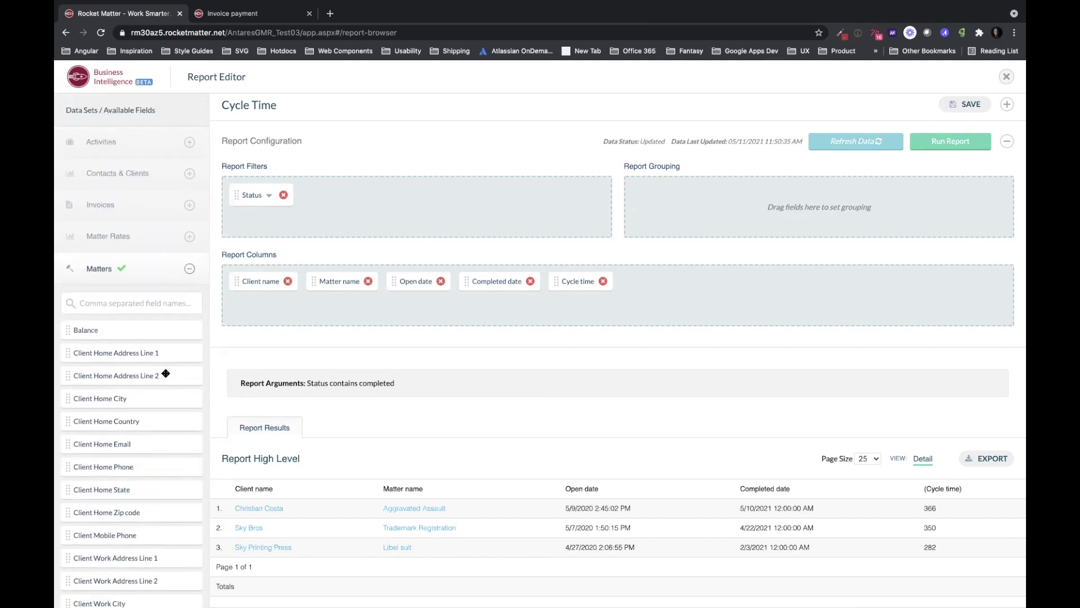
scroll(165, 373, down, 12)
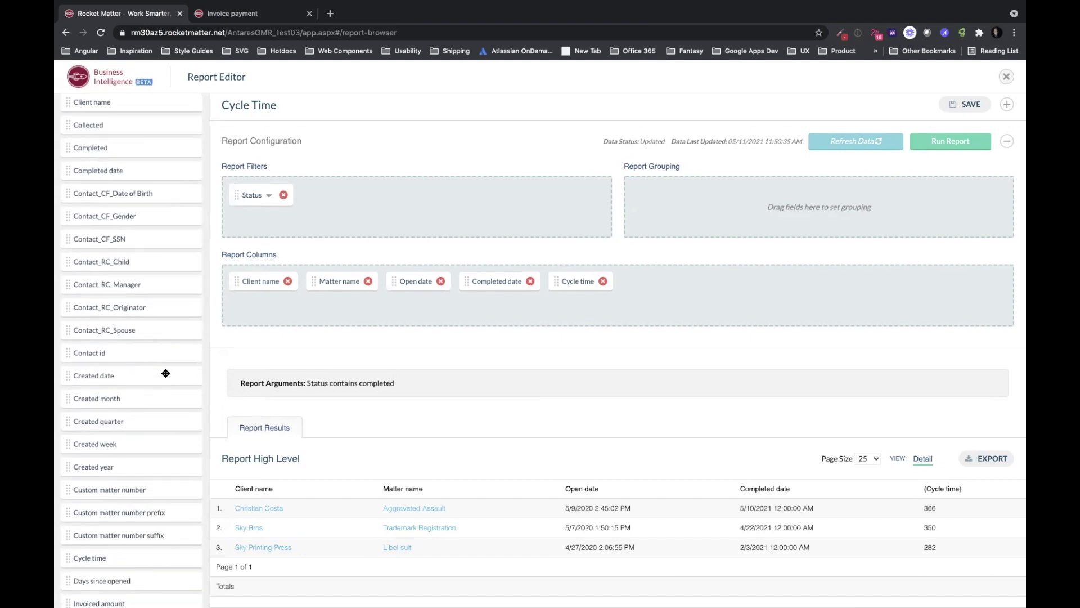
scroll(166, 373, down, 10)
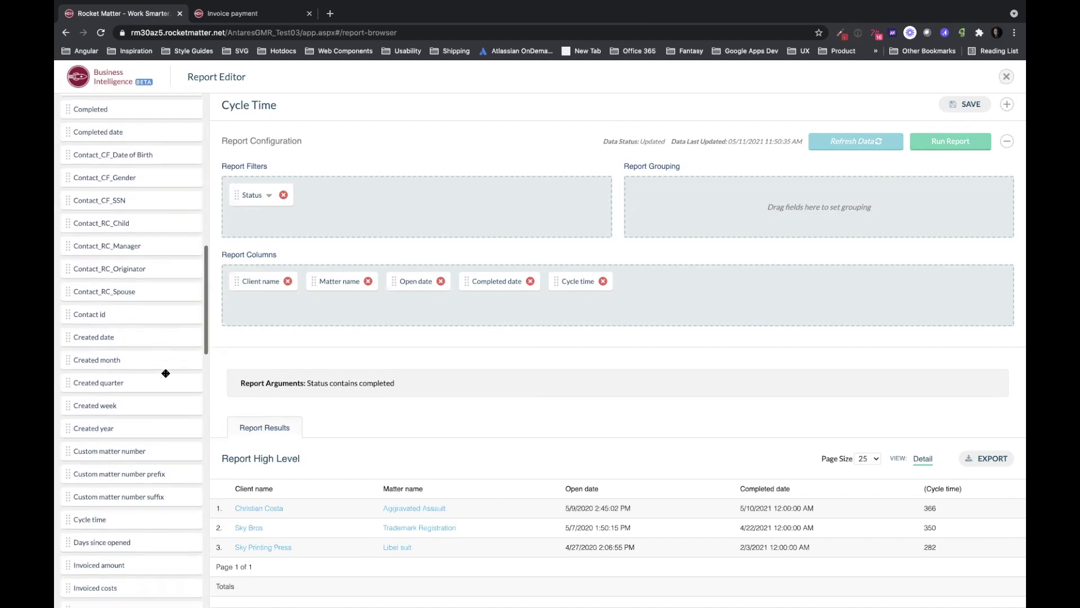
scroll(166, 373, down, 5)
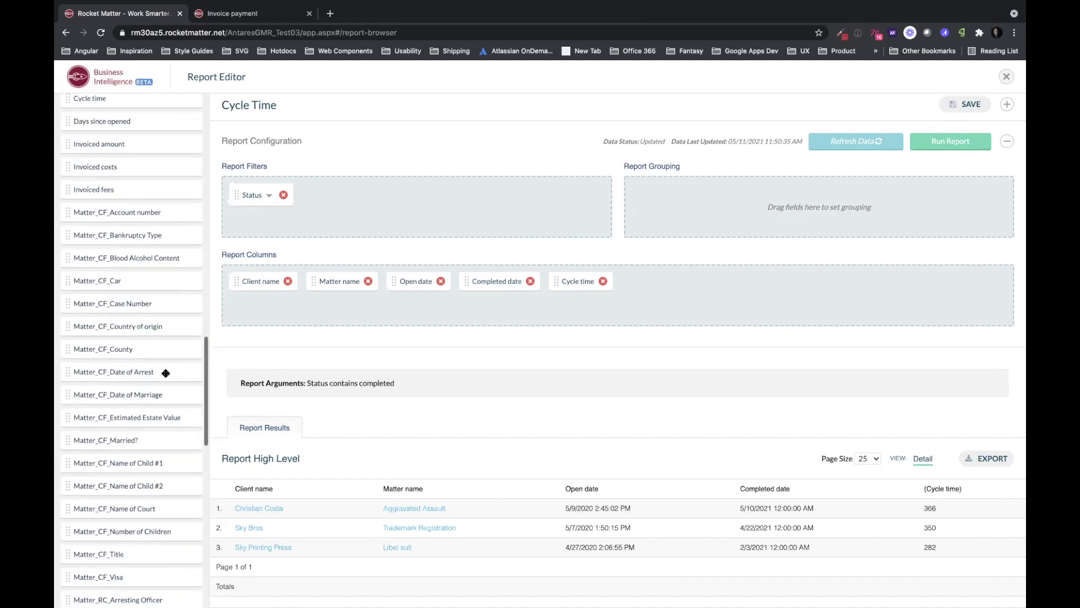
scroll(166, 373, up, 5)
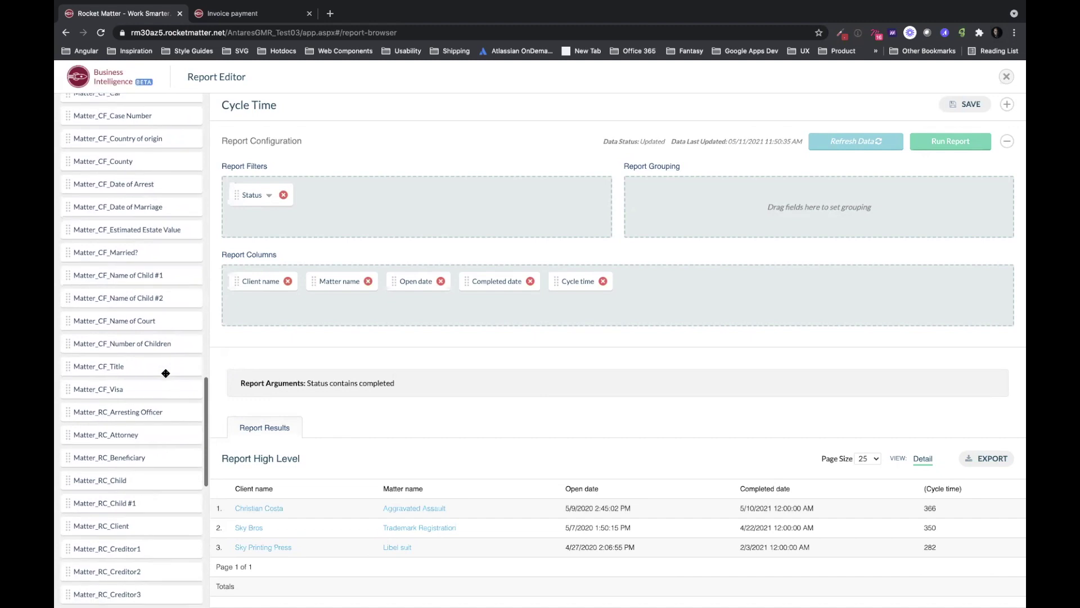
scroll(166, 373, up, 1)
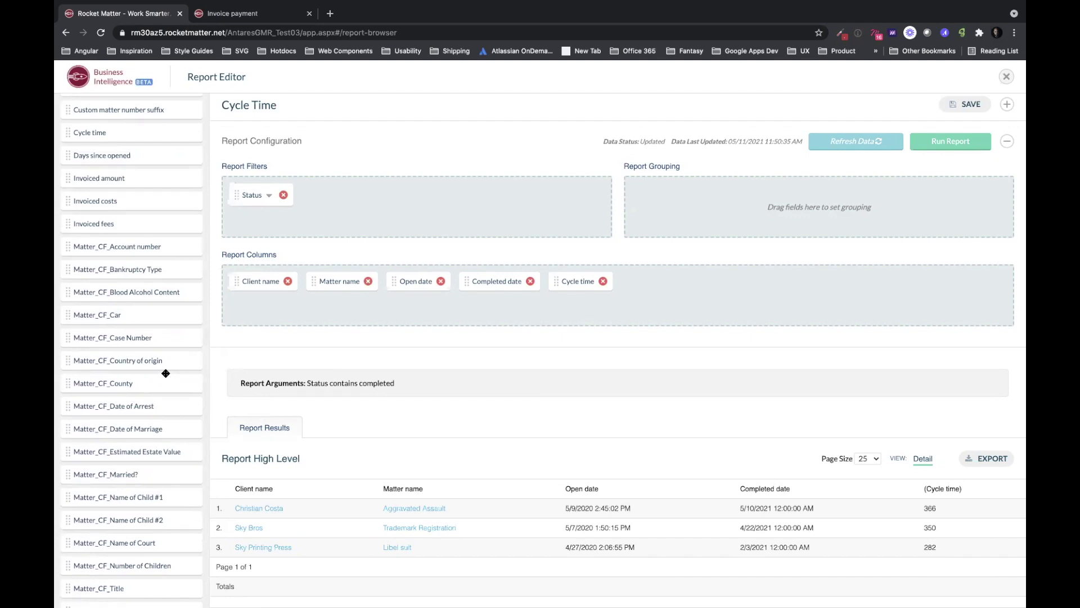
click(1006, 77)
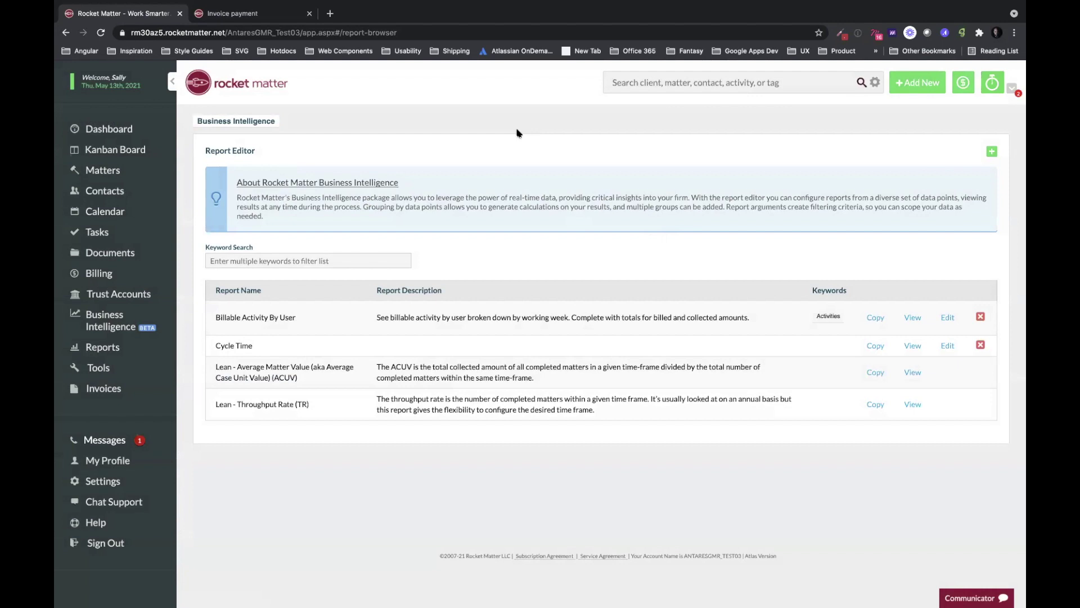
click(263, 88)
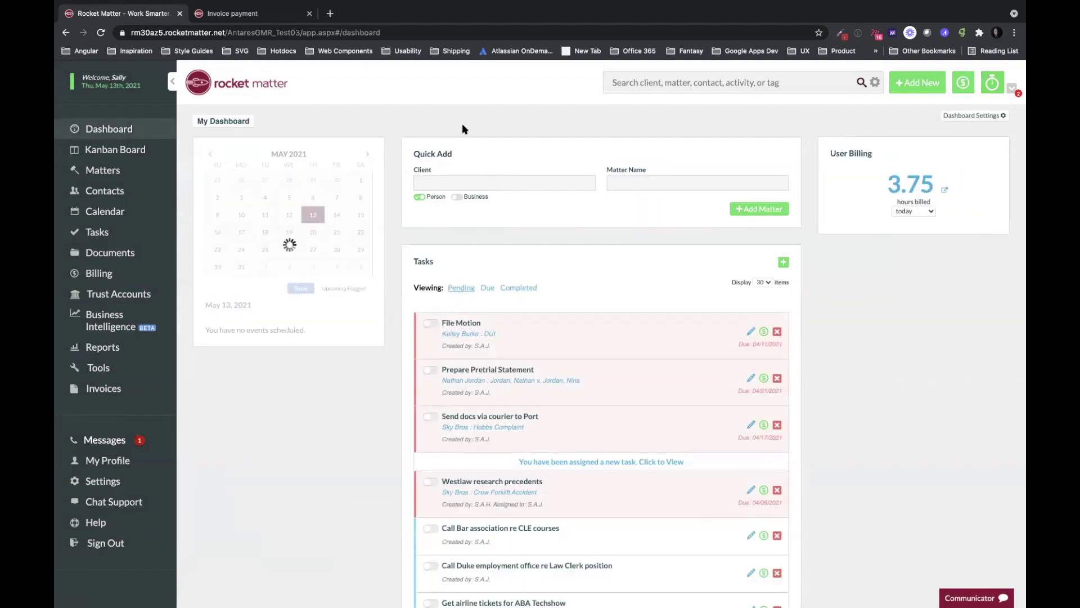